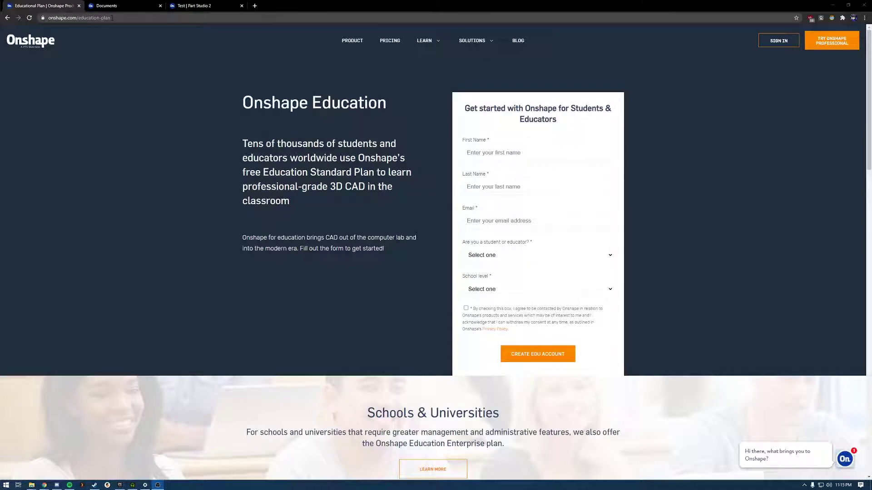
Select and deselect the end of the page address, then scroll the current page
{"action": "left_click_drag", "start_coordinate": [111, 18], "coordinate": [86, 18]}
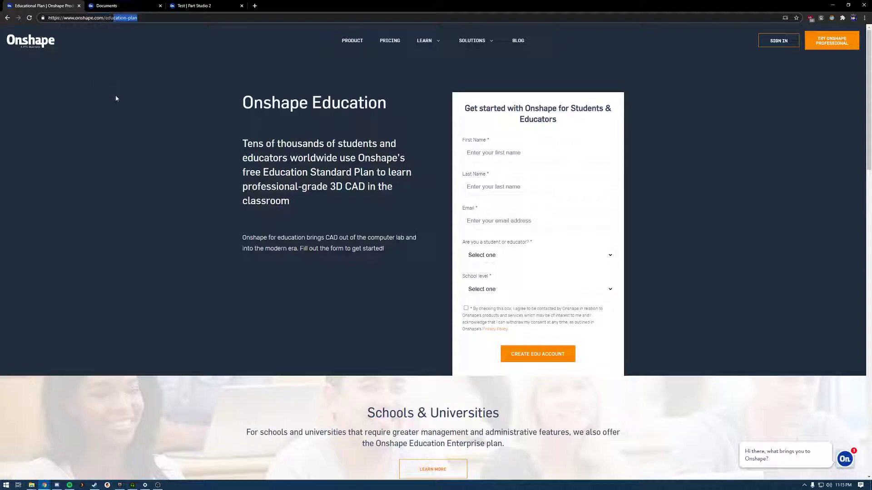
{"action": "left_click", "coordinate": [117, 99]}
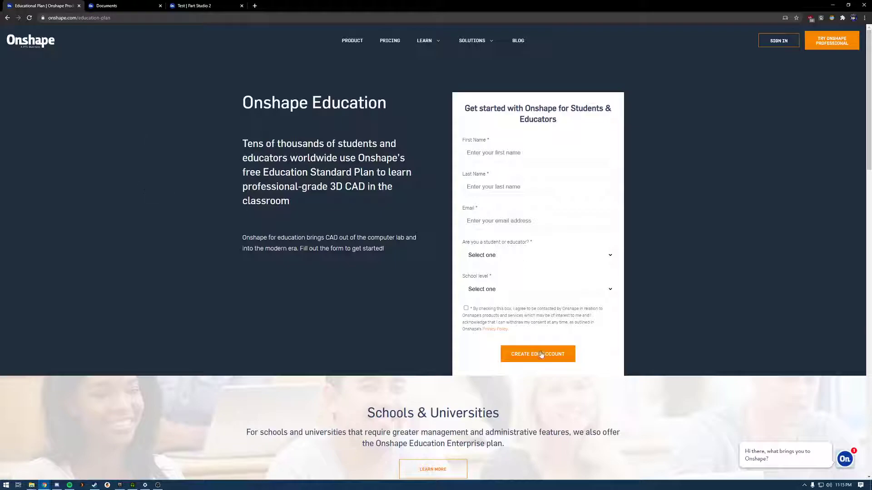
{"action": "scroll", "coordinate": [538, 354], "scroll_direction": "down", "scroll_amount": 3}
{"action": "scroll", "coordinate": [555, 300], "scroll_direction": "up", "scroll_amount": 2}
{"action": "scroll", "coordinate": [555, 300], "scroll_direction": "up", "scroll_amount": 1}
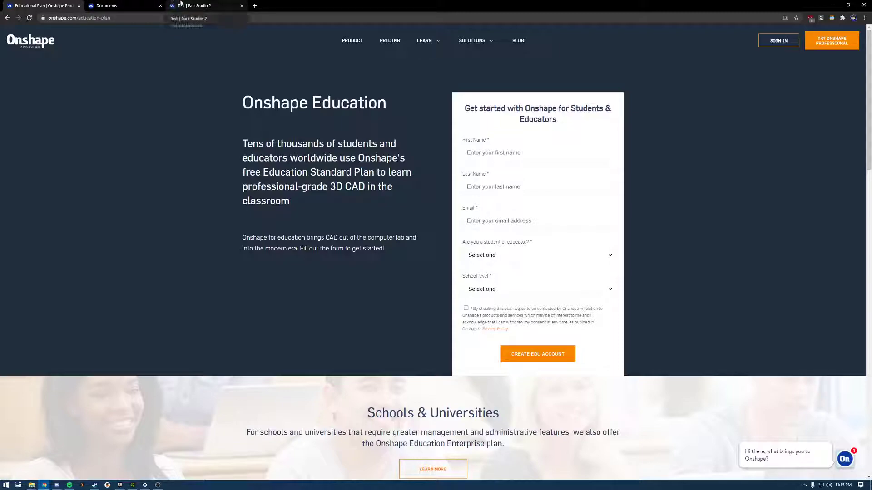
From the Test | Part Studio 2 tab, open the My Onshape Documents page in a new tab
{"action": "left_click", "coordinate": [181, 6]}
{"action": "right_click", "coordinate": [9, 28]}
{"action": "left_click", "coordinate": [27, 33]}
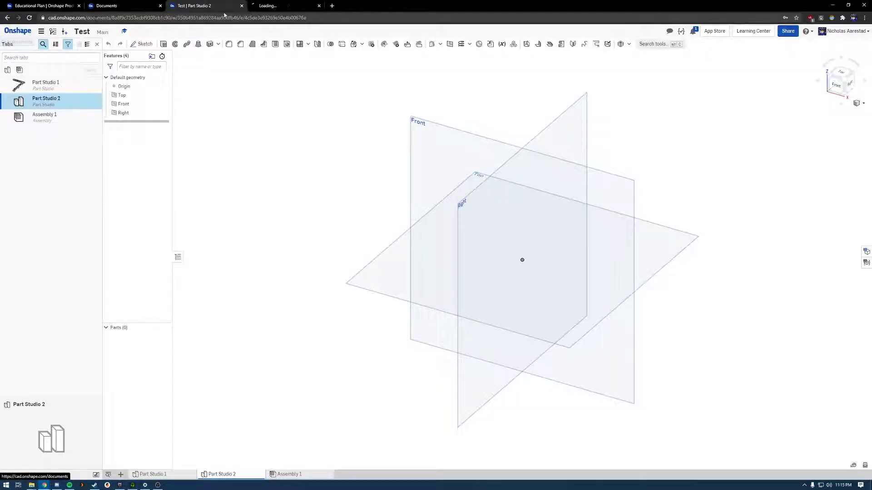
{"action": "left_click", "coordinate": [271, 6]}
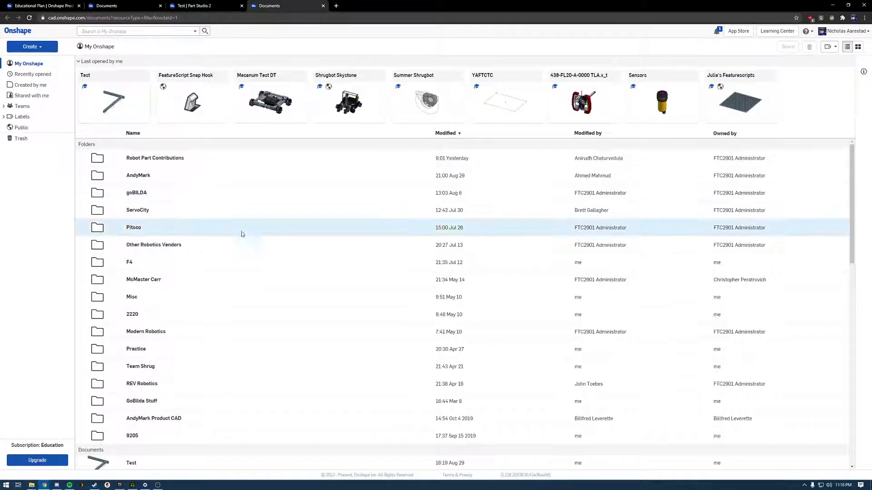
{"action": "scroll", "coordinate": [283, 252], "scroll_direction": "down", "scroll_amount": 3}
{"action": "scroll", "coordinate": [255, 252], "scroll_direction": "up", "scroll_amount": 3}
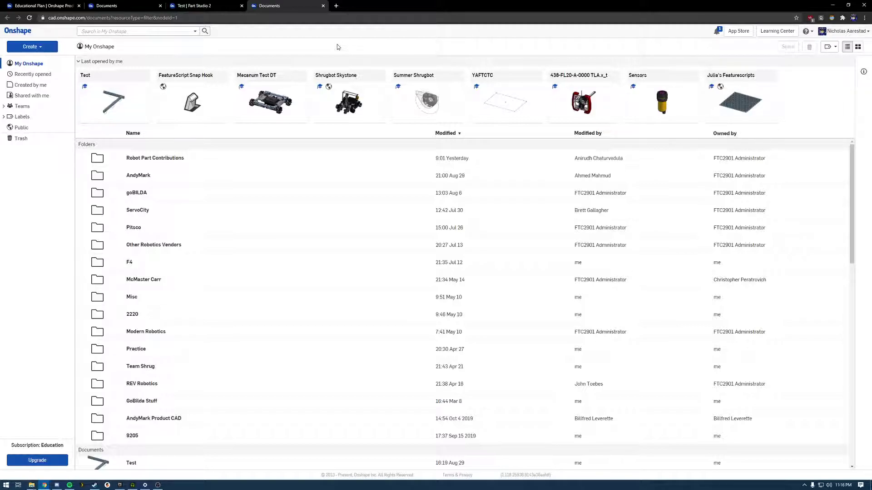
Search the Public documents for 'mkcad' from the My Onshape tab
{"action": "left_click", "coordinate": [104, 7]}
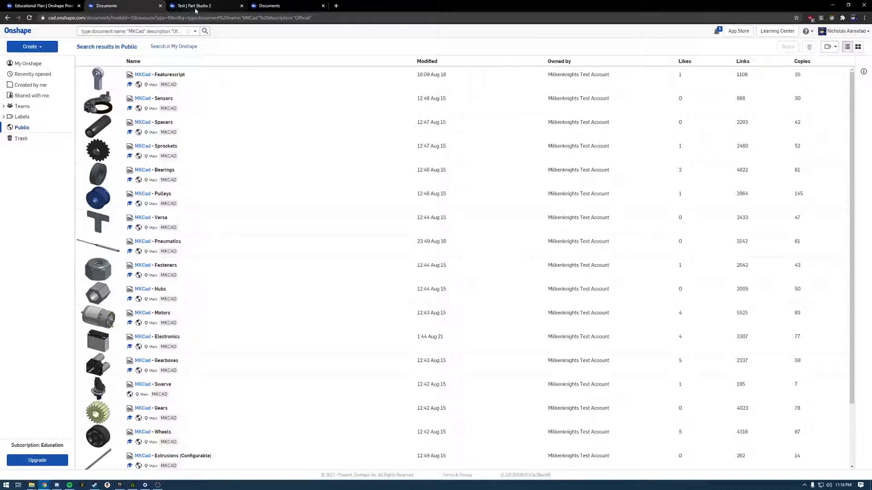
{"action": "left_click", "coordinate": [269, 6]}
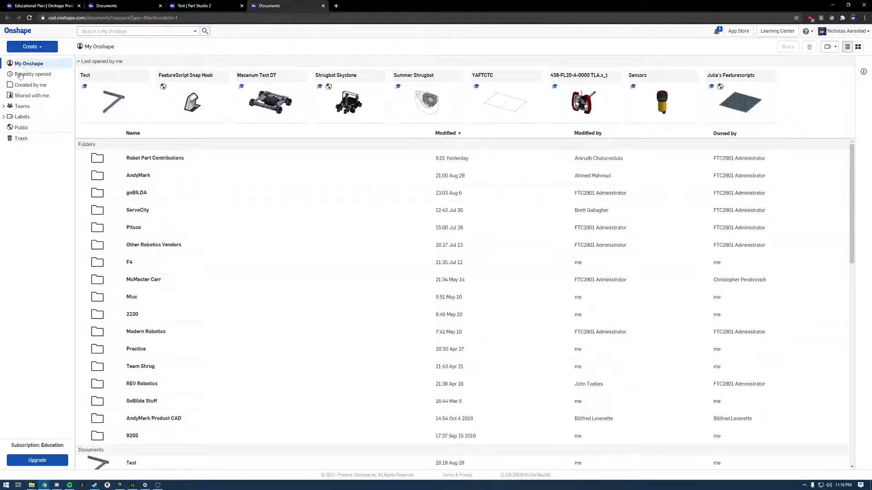
{"action": "left_click", "coordinate": [23, 127]}
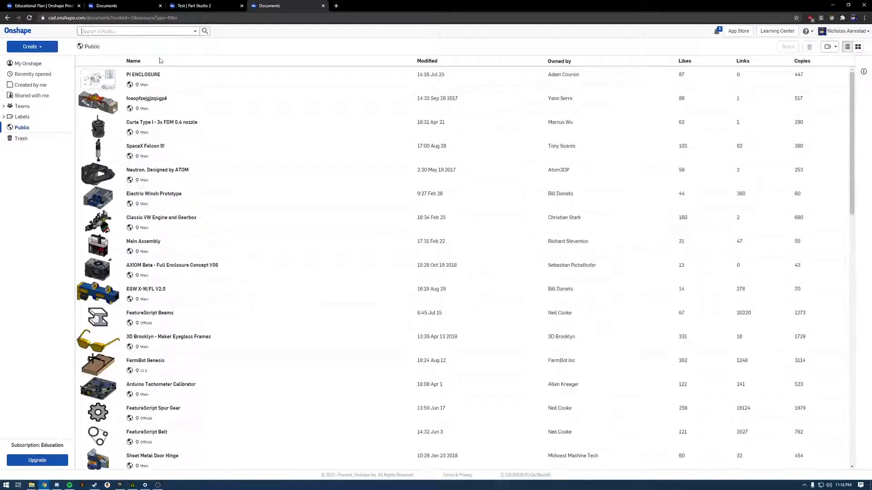
{"action": "type", "text": "mkcad"}
{"action": "key", "text": "Return"}
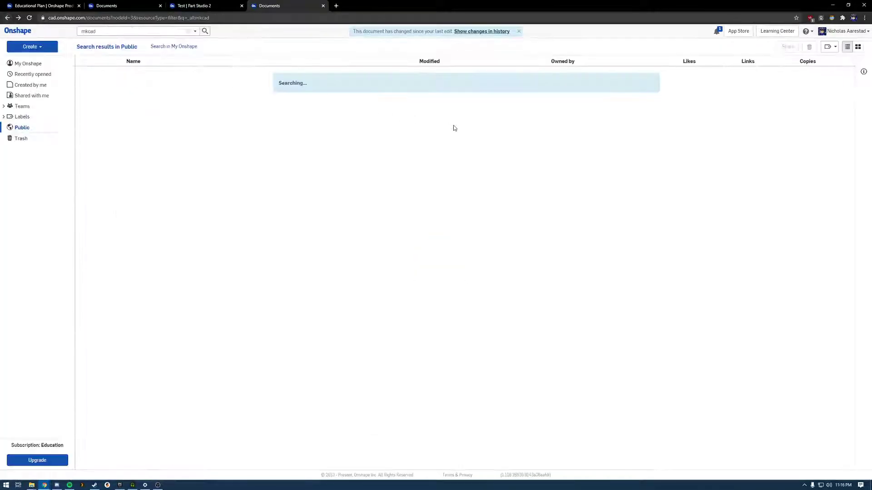
Return to the MKCad results tab and check its page address
{"action": "left_click", "coordinate": [110, 6]}
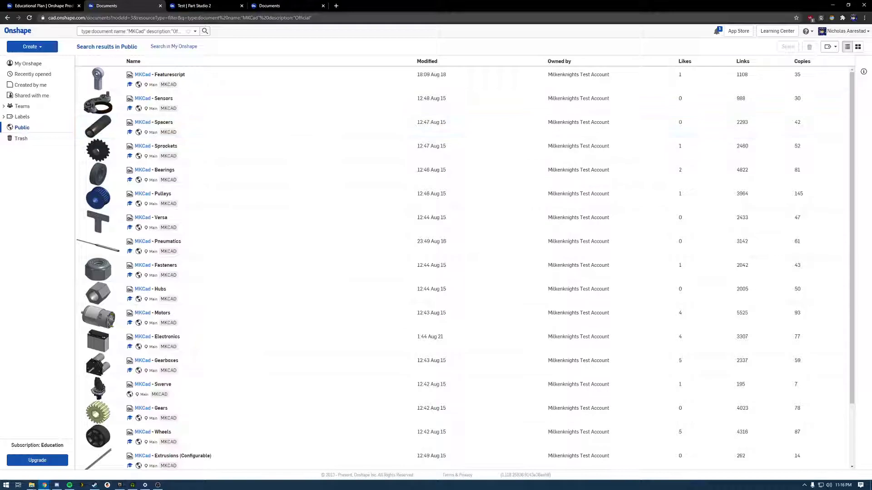
{"action": "left_click", "coordinate": [112, 19]}
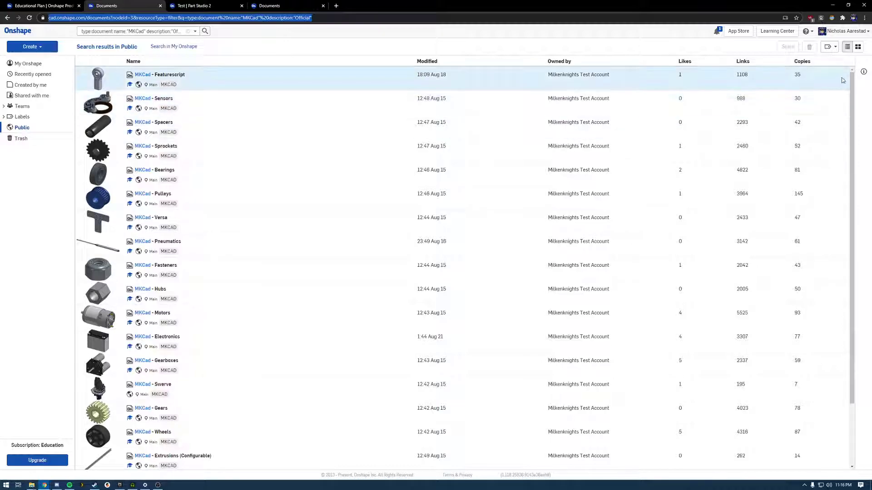
{"action": "left_click", "coordinate": [301, 46]}
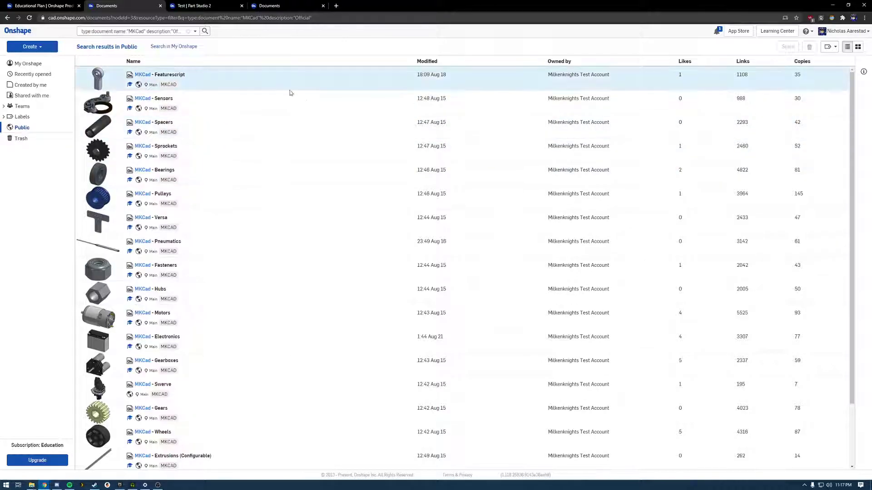
Select all 20 MKCad documents and bring up their Labels dialog
{"action": "left_click", "coordinate": [216, 85]}
{"action": "scroll", "coordinate": [273, 241], "scroll_direction": "down", "scroll_amount": 3}
{"action": "left_click", "coordinate": [298, 451], "text": "shift"}
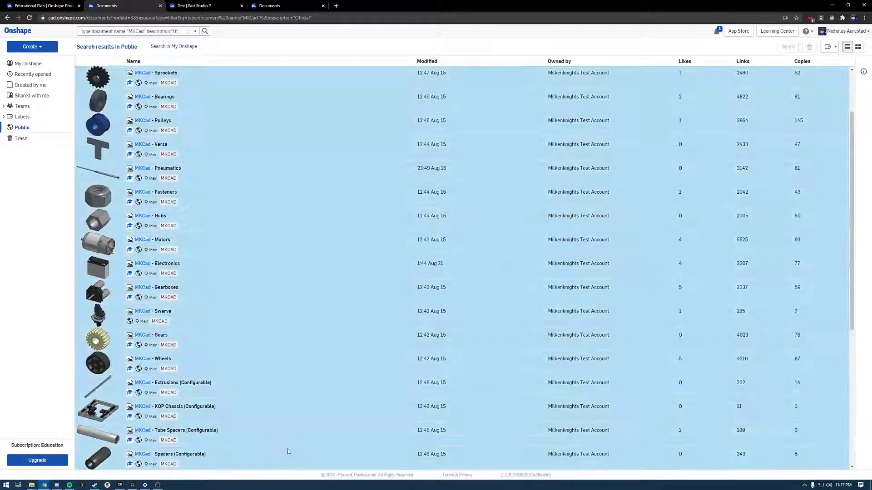
{"action": "scroll", "coordinate": [273, 227], "scroll_direction": "up", "scroll_amount": 2}
{"action": "right_click", "coordinate": [233, 77]}
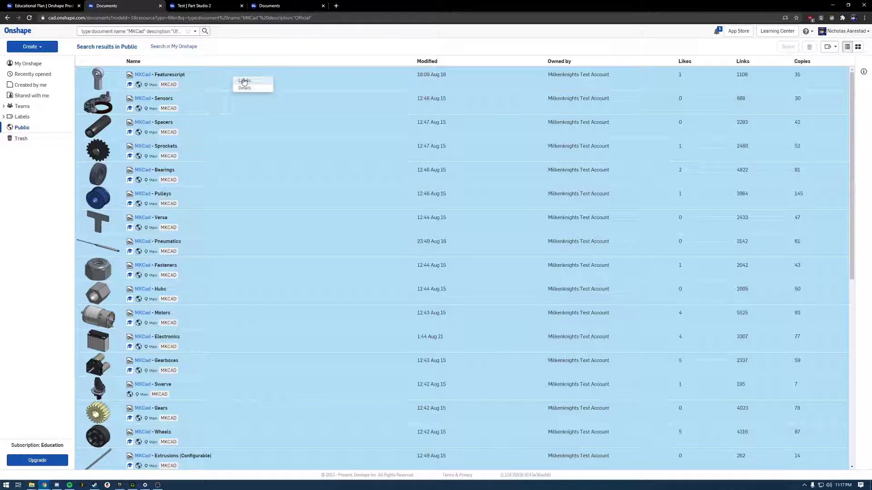
{"action": "left_click", "coordinate": [244, 81]}
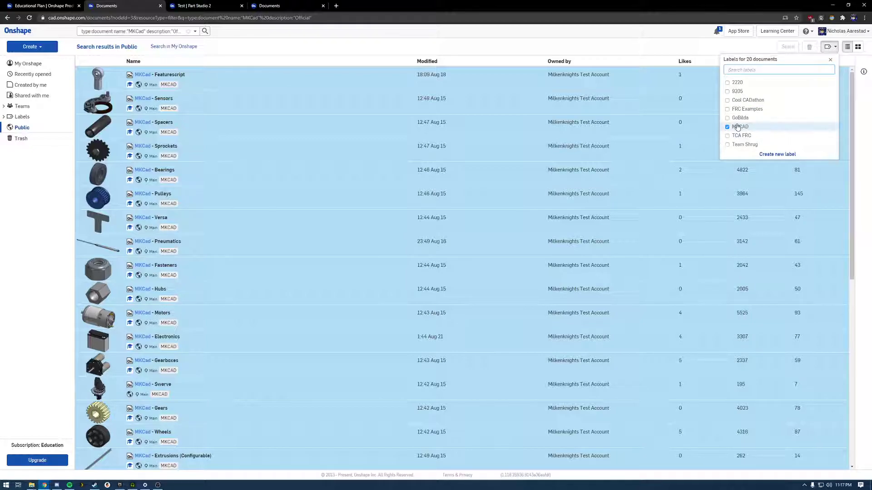
Try creating a duplicate 'MKCAD' label, cancel it, and return to Test Part Studio 2
{"action": "left_click", "coordinate": [776, 155]}
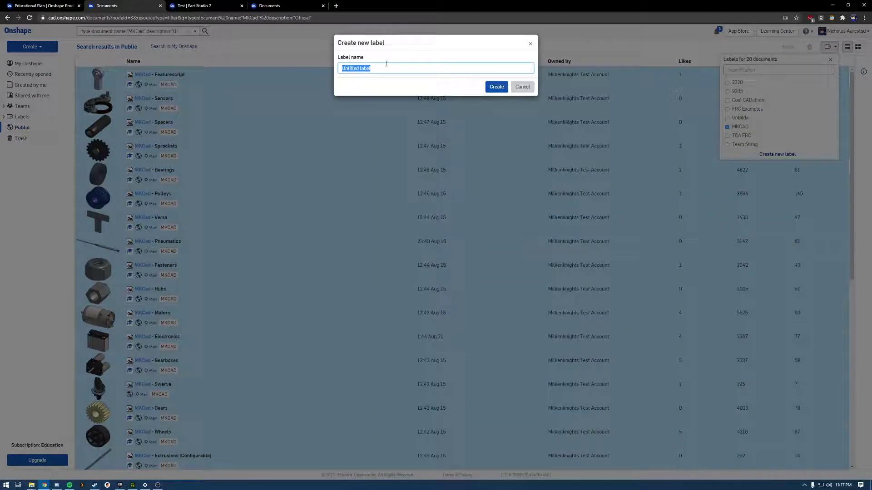
{"action": "type", "text": "MKCAD"}
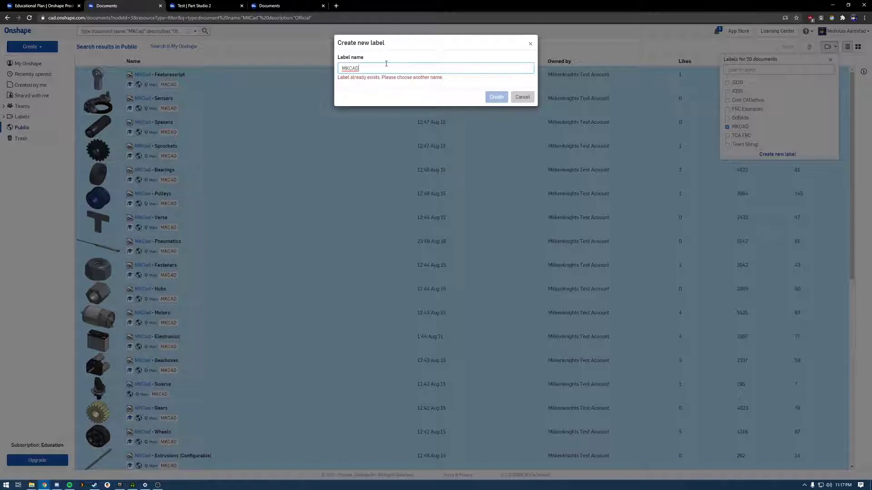
{"action": "left_click", "coordinate": [523, 97]}
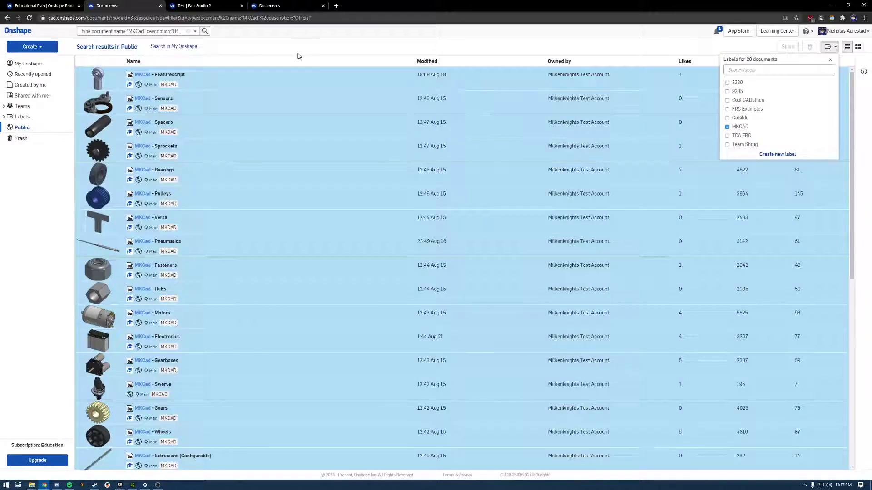
{"action": "left_click", "coordinate": [174, 7]}
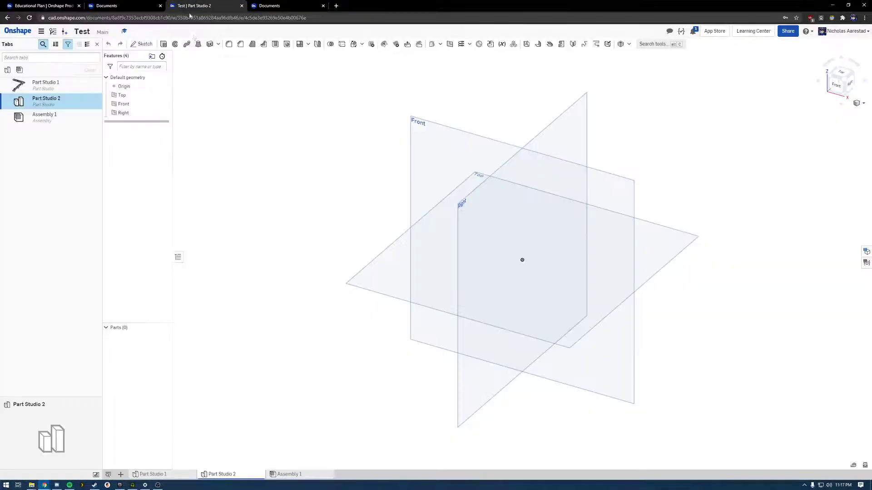
In Assembly 1, browse the MKCAD-labelled documents under Insert's Other documents, then go back
{"action": "left_click", "coordinate": [297, 473]}
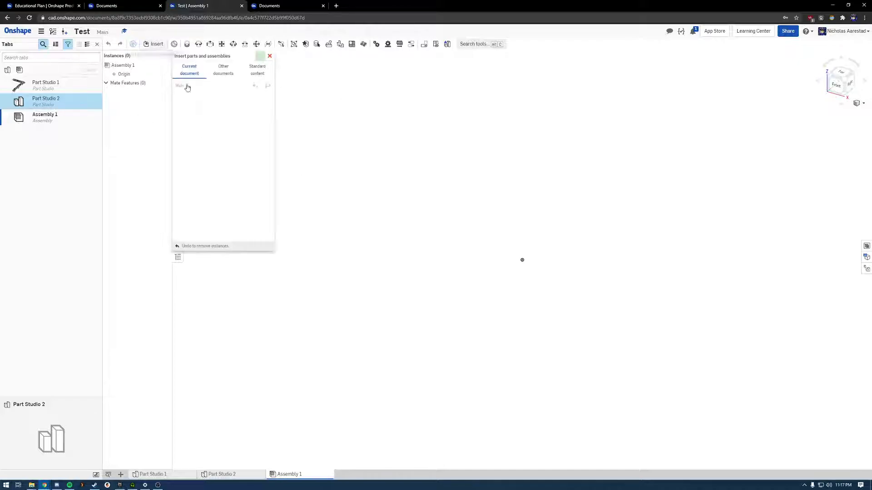
{"action": "left_click", "coordinate": [222, 69]}
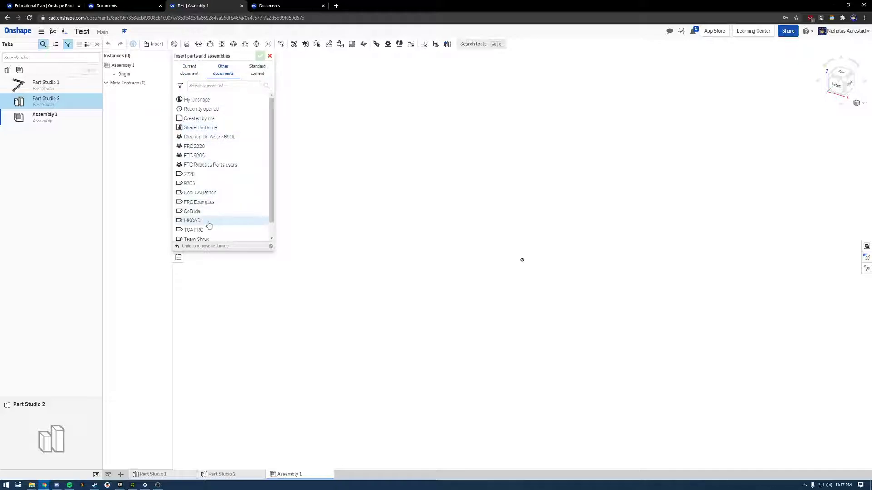
{"action": "scroll", "coordinate": [207, 229], "scroll_direction": "down", "scroll_amount": 1}
{"action": "left_click", "coordinate": [204, 205]}
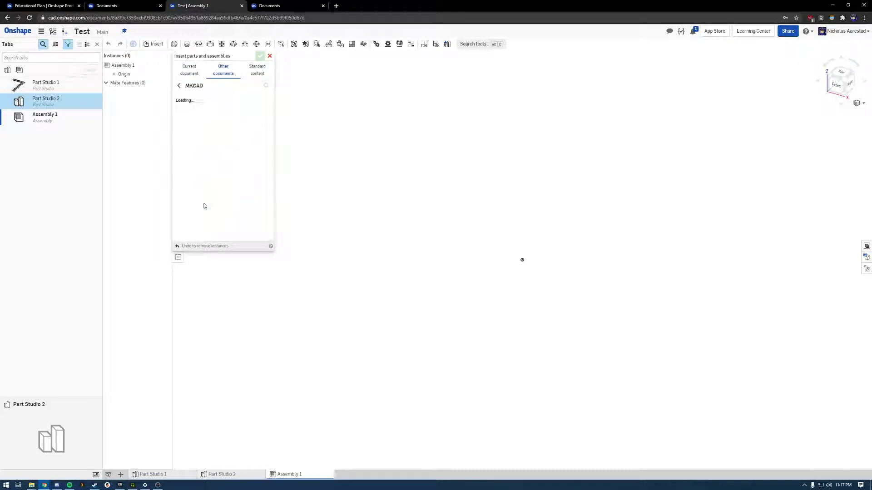
{"action": "scroll", "coordinate": [229, 103], "scroll_direction": "down", "scroll_amount": 3}
{"action": "scroll", "coordinate": [228, 104], "scroll_direction": "down", "scroll_amount": 4}
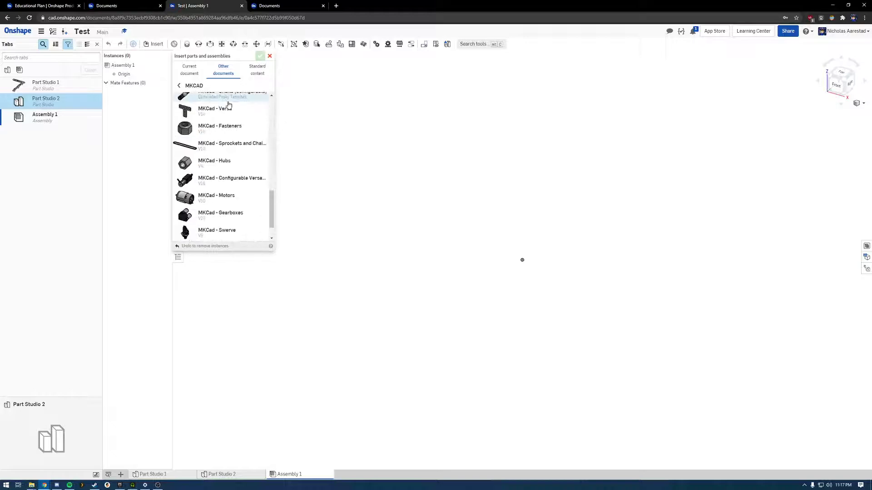
{"action": "scroll", "coordinate": [217, 201], "scroll_direction": "up", "scroll_amount": 6}
{"action": "scroll", "coordinate": [216, 201], "scroll_direction": "up", "scroll_amount": 3}
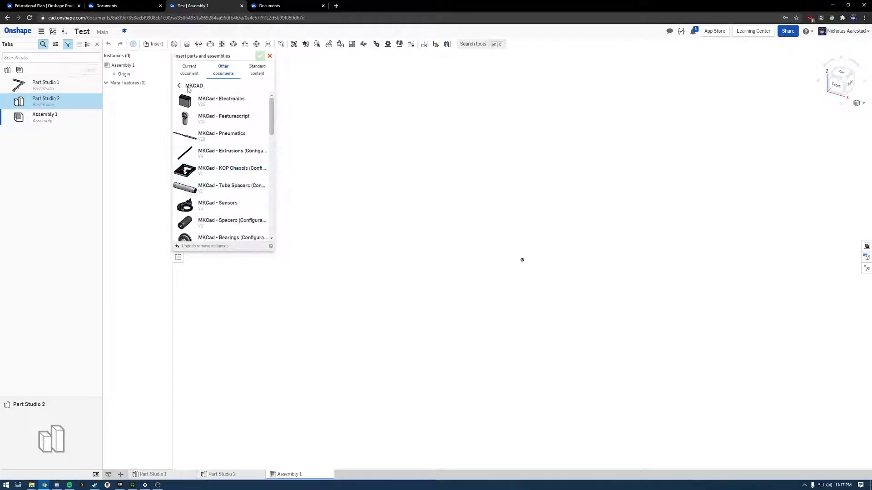
{"action": "left_click", "coordinate": [179, 87]}
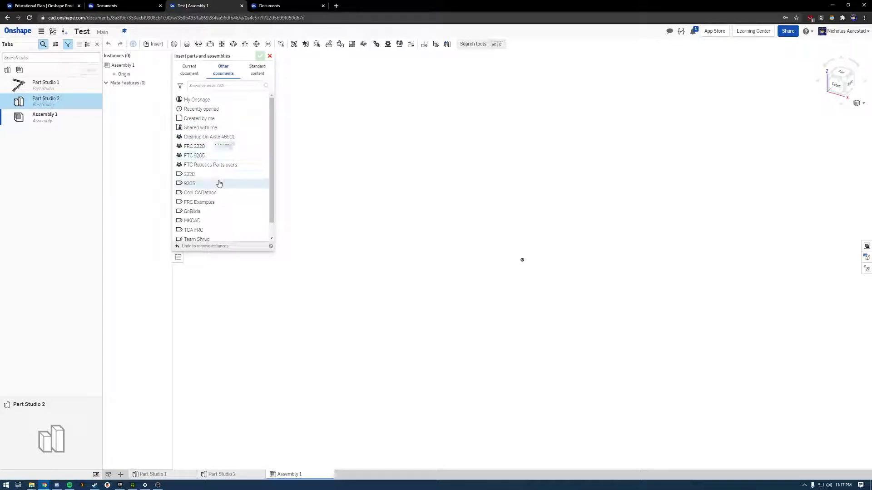
Search the Public documents for 'MKCAD' in the insert panel
{"action": "scroll", "coordinate": [218, 187], "scroll_direction": "down", "scroll_amount": 1}
{"action": "left_click", "coordinate": [191, 233]}
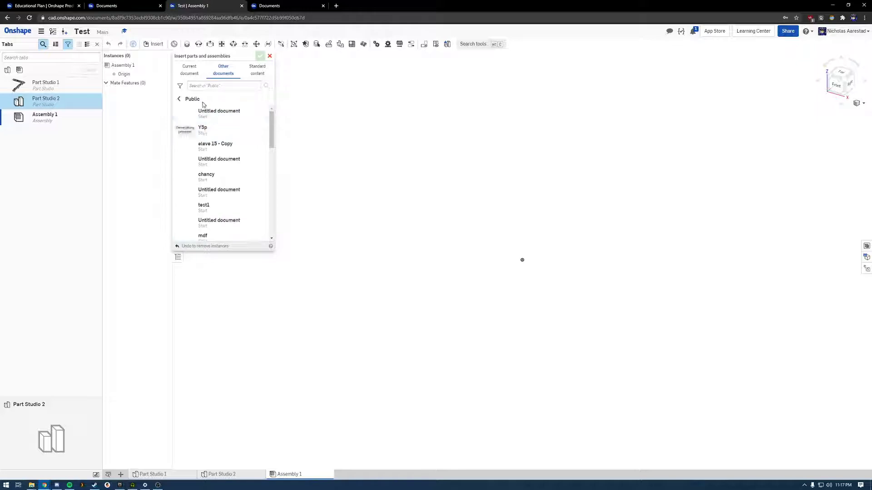
{"action": "type", "text": "MKCA"}
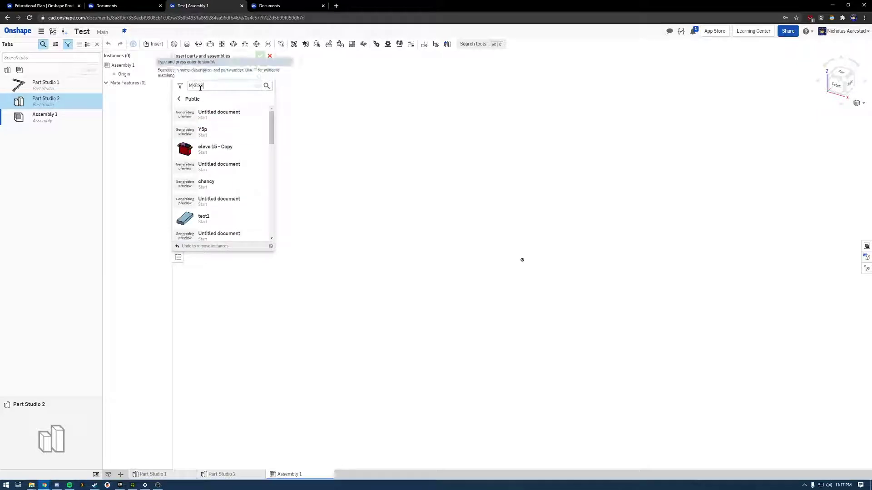
{"action": "type", "text": "D"}
{"action": "key", "text": "Return"}
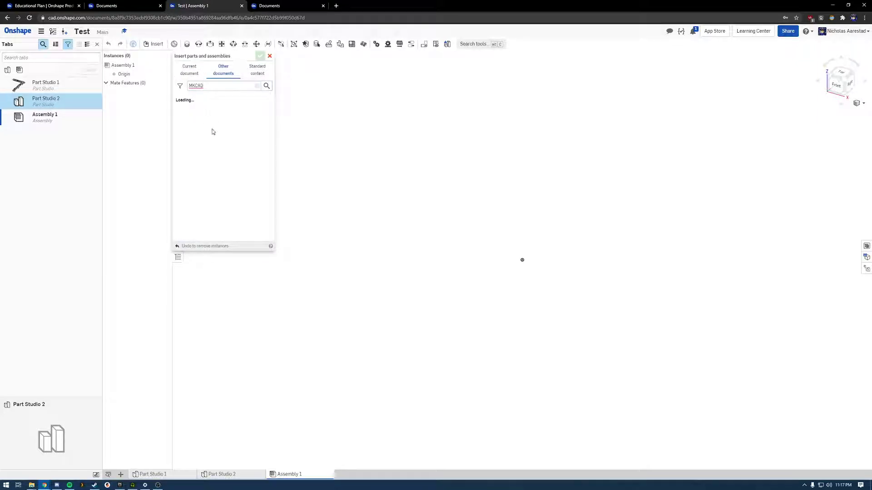
Show the MKCAD library's document list in the insert panel and scroll through it
{"action": "left_click", "coordinate": [181, 87]}
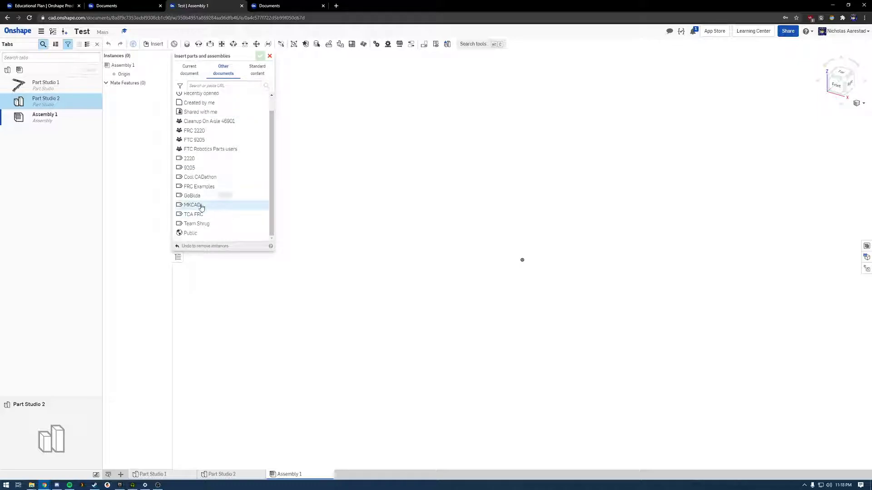
{"action": "left_click", "coordinate": [201, 207]}
{"action": "scroll", "coordinate": [256, 119], "scroll_direction": "down", "scroll_amount": 3}
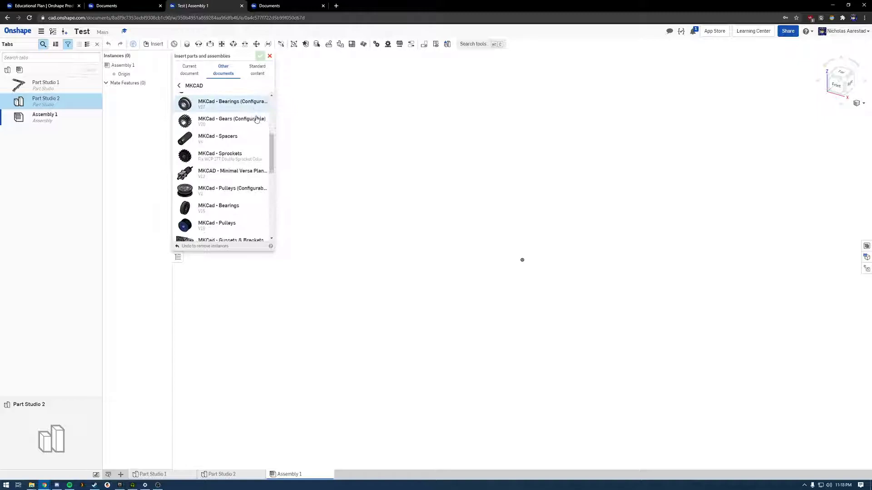
{"action": "scroll", "coordinate": [256, 119], "scroll_direction": "up", "scroll_amount": 5}
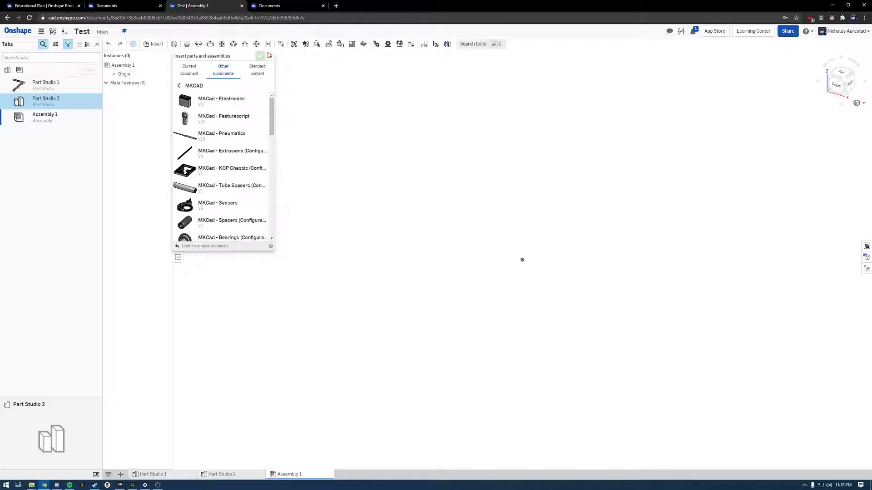
{"action": "scroll", "coordinate": [204, 145], "scroll_direction": "down", "scroll_amount": 6}
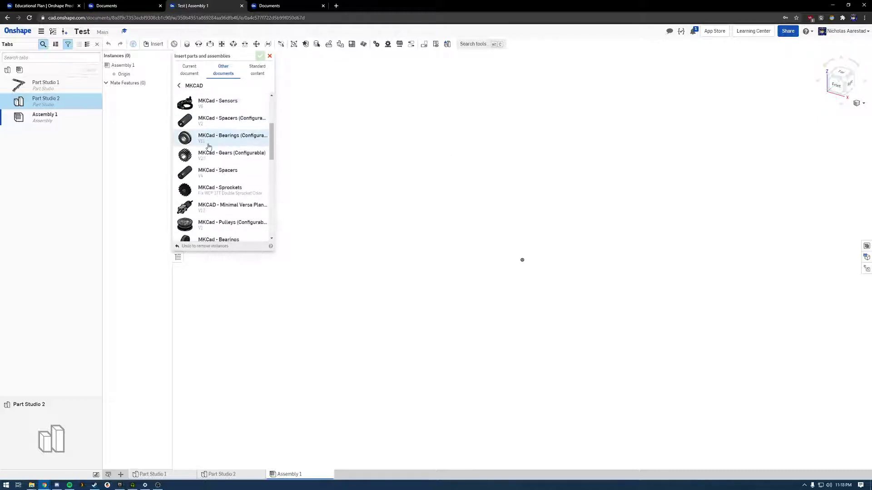
{"action": "scroll", "coordinate": [205, 148], "scroll_direction": "down", "scroll_amount": 3}
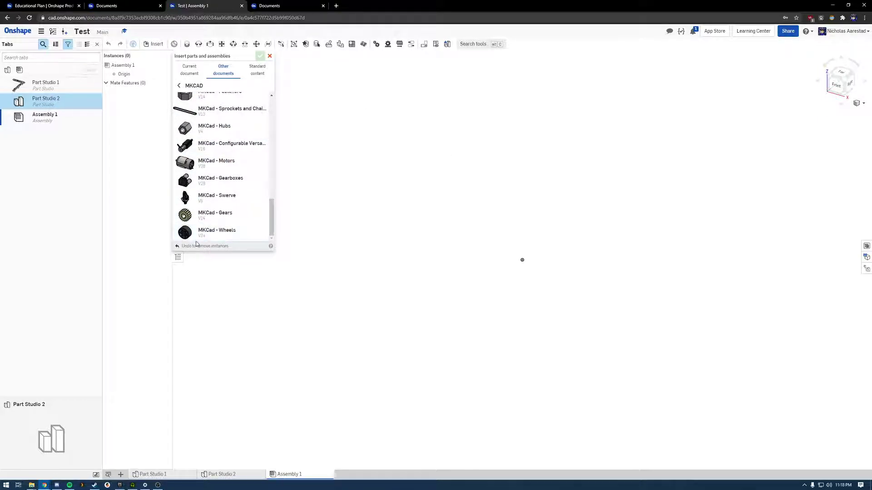
{"action": "scroll", "coordinate": [222, 232], "scroll_direction": "up", "scroll_amount": 9}
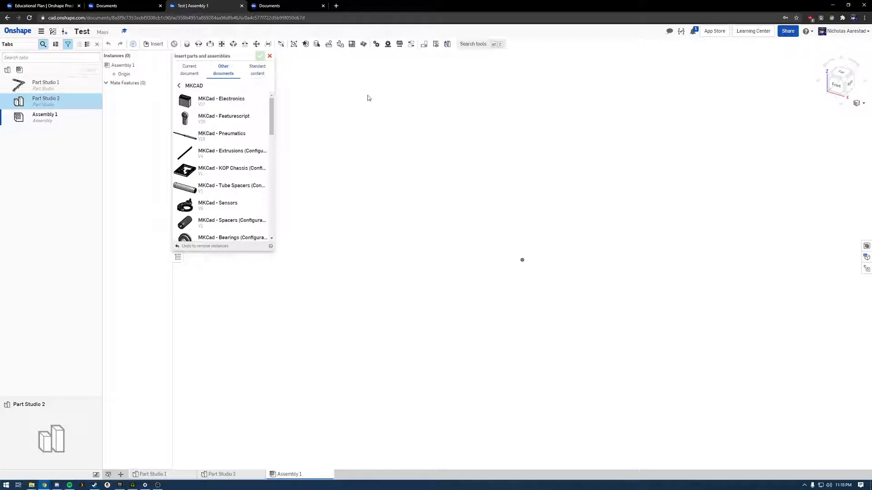
{"action": "scroll", "coordinate": [209, 156], "scroll_direction": "down", "scroll_amount": 6}
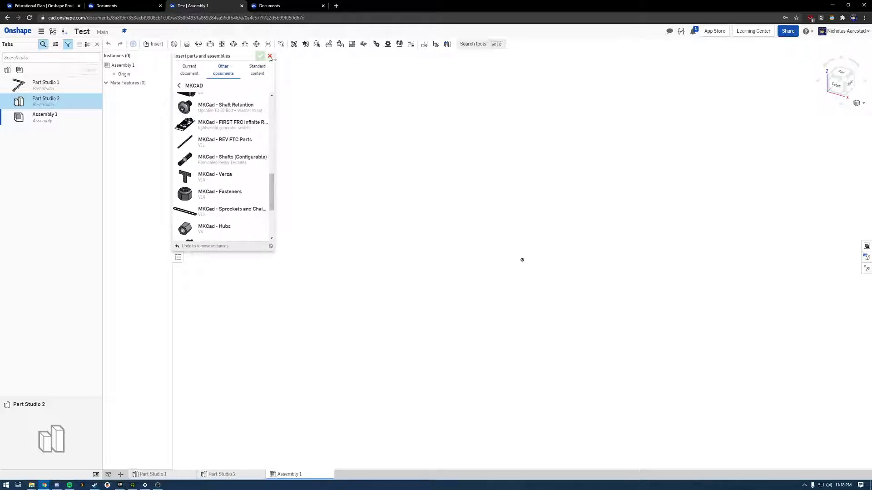
{"action": "scroll", "coordinate": [215, 170], "scroll_direction": "down", "scroll_amount": 3}
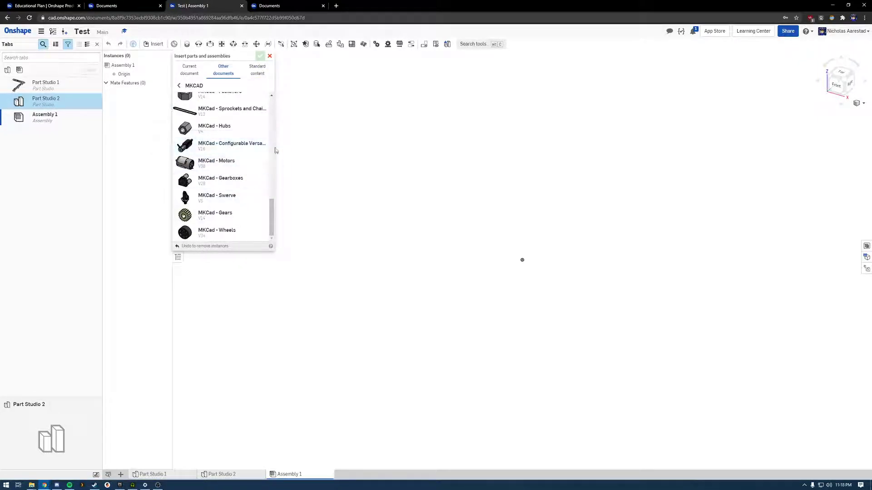
{"action": "scroll", "coordinate": [231, 240], "scroll_direction": "up", "scroll_amount": 10}
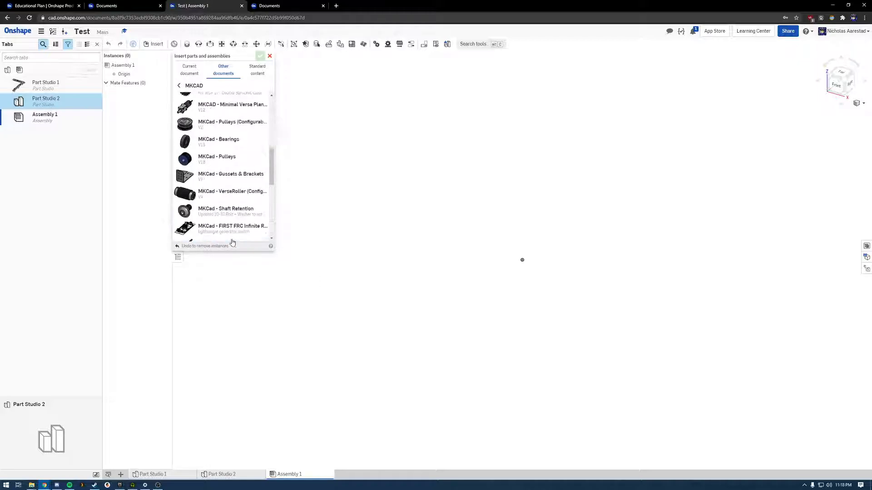
{"action": "scroll", "coordinate": [216, 170], "scroll_direction": "down", "scroll_amount": 3}
{"action": "scroll", "coordinate": [216, 169], "scroll_direction": "down", "scroll_amount": 2}
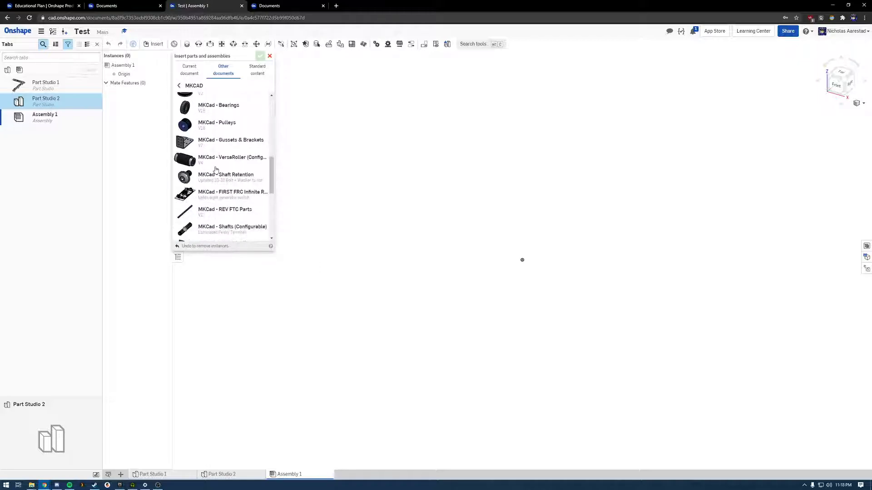
{"action": "scroll", "coordinate": [217, 169], "scroll_direction": "up", "scroll_amount": 6}
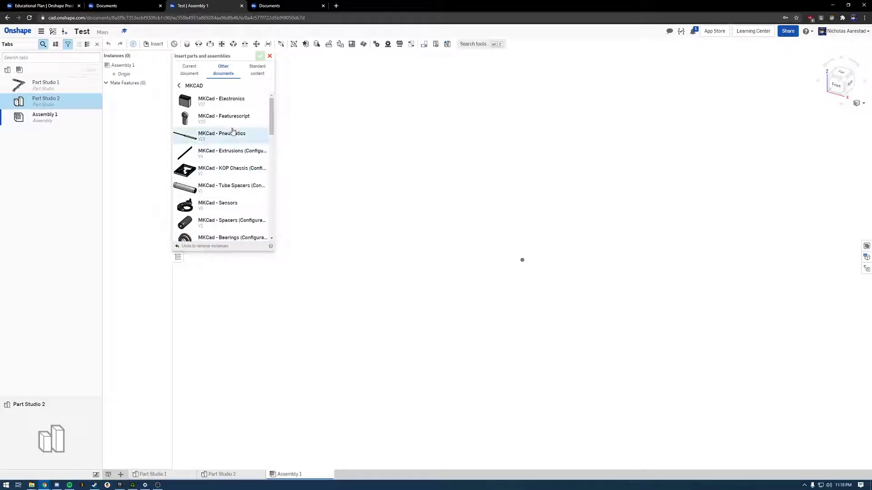
Insert the PDP board from MKCad - Electronics into Assembly 1
{"action": "left_click", "coordinate": [235, 106]}
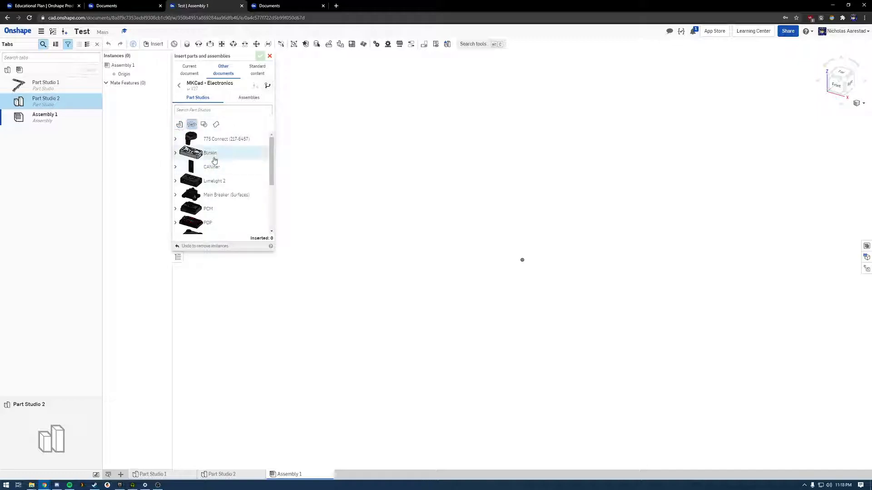
{"action": "scroll", "coordinate": [199, 146], "scroll_direction": "down", "scroll_amount": 3}
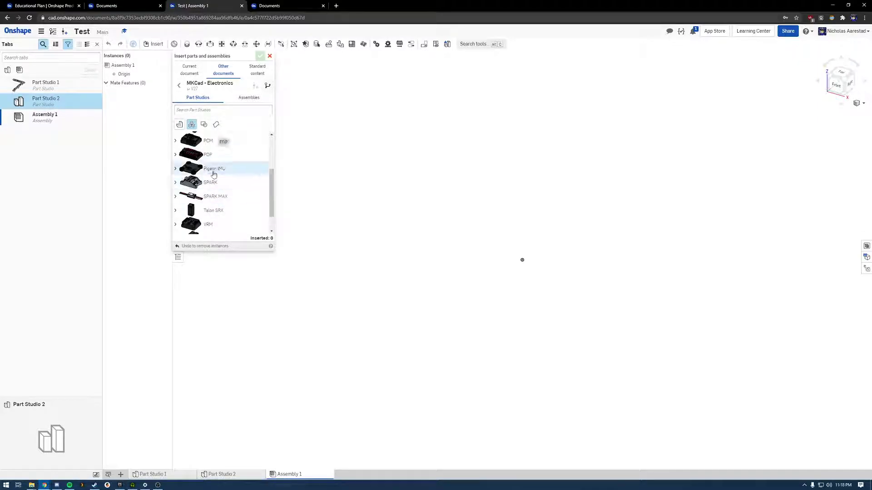
{"action": "scroll", "coordinate": [217, 217], "scroll_direction": "down", "scroll_amount": 1}
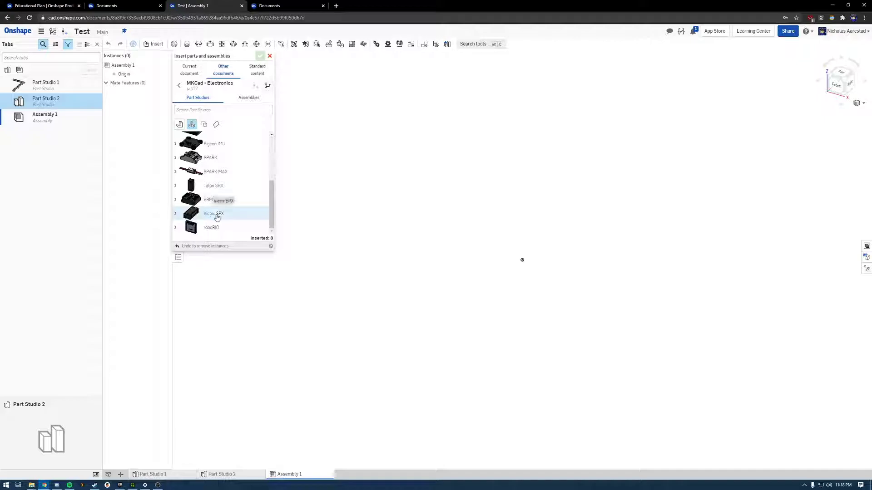
{"action": "scroll", "coordinate": [217, 216], "scroll_direction": "up", "scroll_amount": 5}
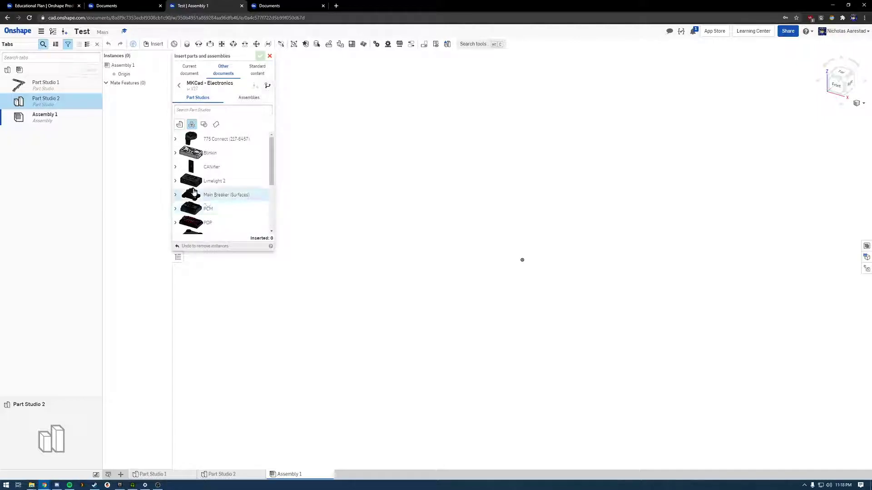
{"action": "scroll", "coordinate": [221, 157], "scroll_direction": "down", "scroll_amount": 5}
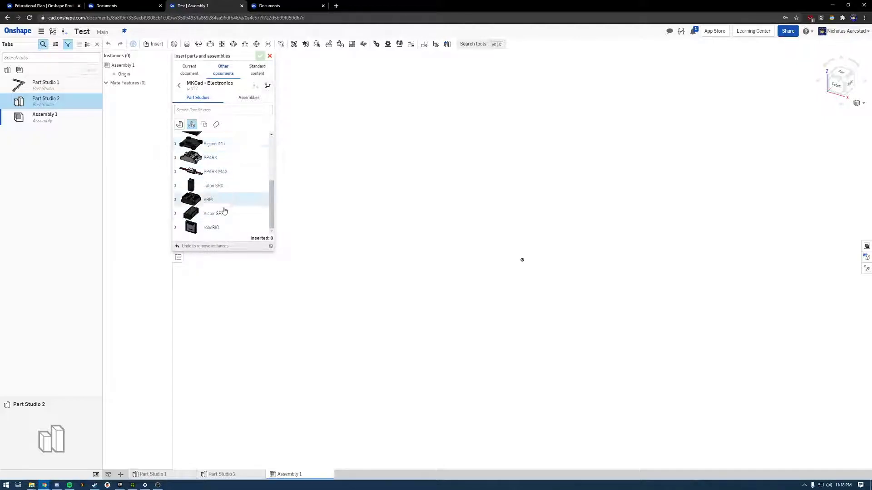
{"action": "scroll", "coordinate": [223, 200], "scroll_direction": "up", "scroll_amount": 5}
{"action": "left_click", "coordinate": [210, 223]}
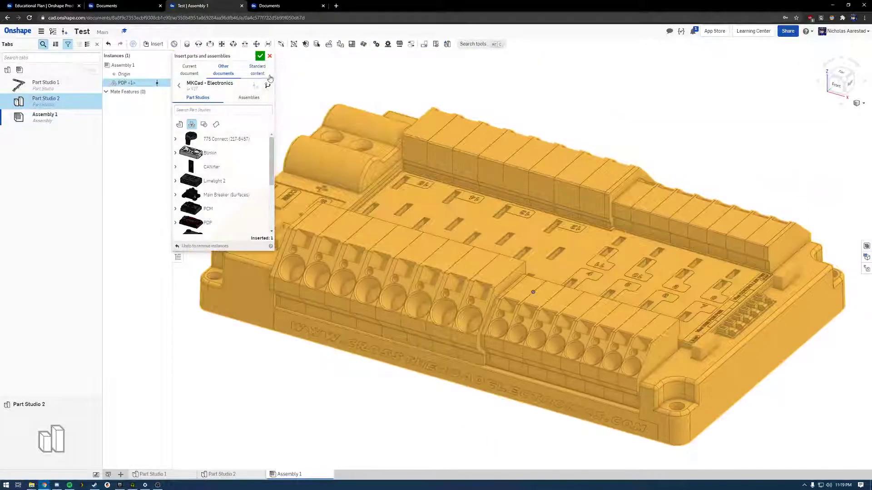
{"action": "left_click", "coordinate": [260, 57]}
{"action": "scroll", "coordinate": [472, 238], "scroll_direction": "down", "scroll_amount": 5}
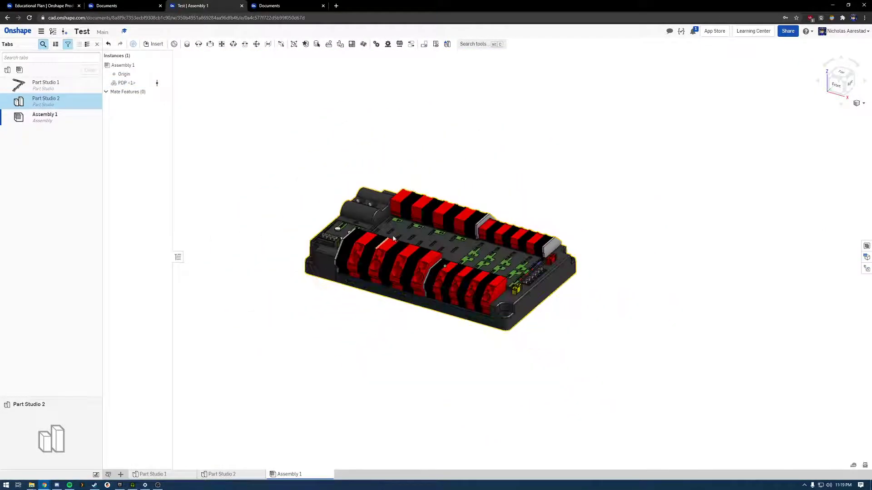
{"action": "right_click_drag", "start_coordinate": [472, 238], "coordinate": [360, 298]}
{"action": "scroll", "coordinate": [427, 336], "scroll_direction": "up", "scroll_amount": 5}
{"action": "scroll", "coordinate": [413, 350], "scroll_direction": "down", "scroll_amount": 5}
{"action": "scroll", "coordinate": [426, 181], "scroll_direction": "up", "scroll_amount": 3}
{"action": "scroll", "coordinate": [390, 209], "scroll_direction": "down", "scroll_amount": 4}
{"action": "scroll", "coordinate": [387, 244], "scroll_direction": "up", "scroll_amount": 3}
{"action": "scroll", "coordinate": [387, 244], "scroll_direction": "down", "scroll_amount": 3}
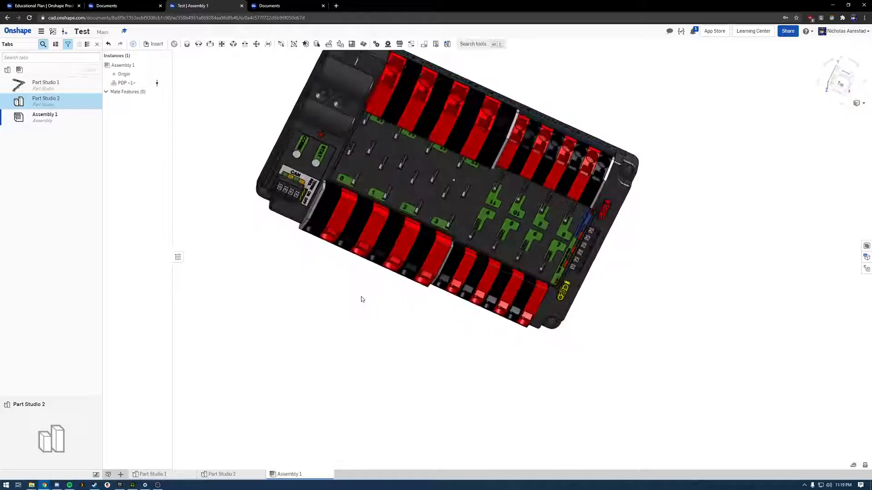
{"action": "scroll", "coordinate": [355, 230], "scroll_direction": "up", "scroll_amount": 5}
{"action": "scroll", "coordinate": [355, 230], "scroll_direction": "down", "scroll_amount": 5}
{"action": "right_click_drag", "start_coordinate": [356, 230], "coordinate": [299, 168]}
{"action": "scroll", "coordinate": [353, 212], "scroll_direction": "up", "scroll_amount": 4}
{"action": "scroll", "coordinate": [353, 213], "scroll_direction": "down", "scroll_amount": 4}
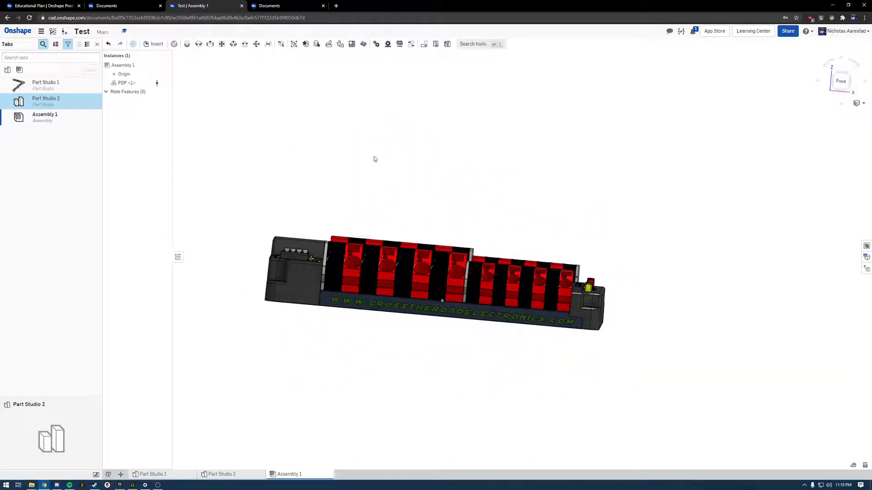
{"action": "key", "text": "shift+7"}
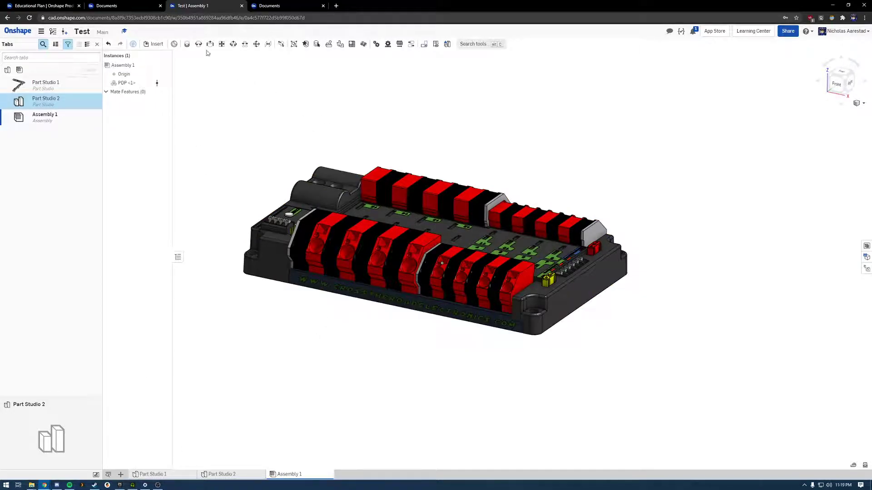
Switch to Part Studio 1, orbit the tube frame to a near-top view, and list custom features
{"action": "left_click", "coordinate": [188, 475]}
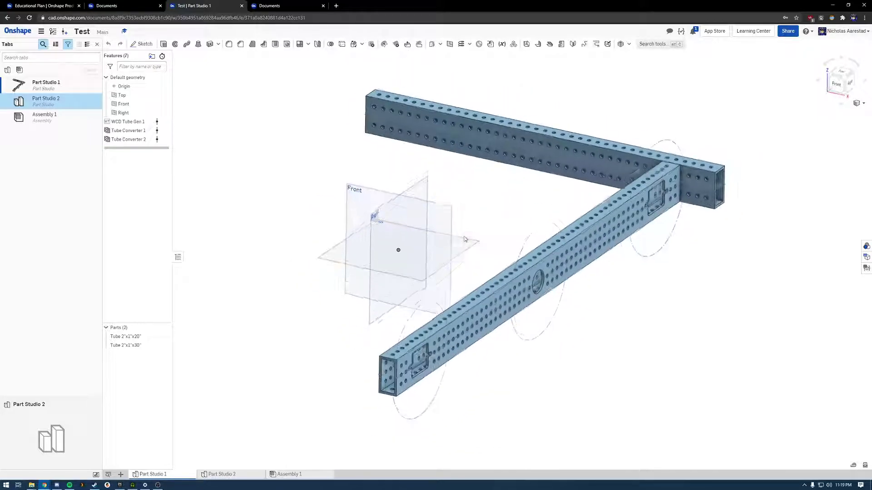
{"action": "right_click_drag", "start_coordinate": [465, 257], "coordinate": [379, 242]}
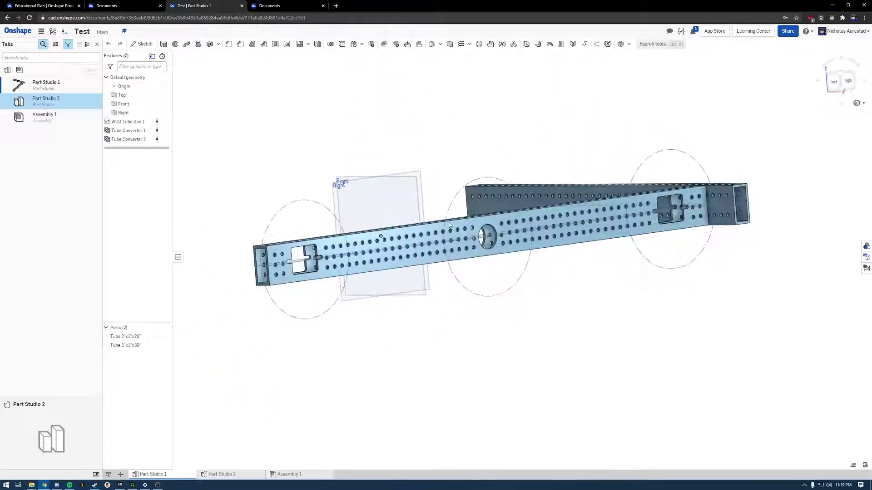
{"action": "right_click_drag", "start_coordinate": [493, 245], "coordinate": [469, 256]}
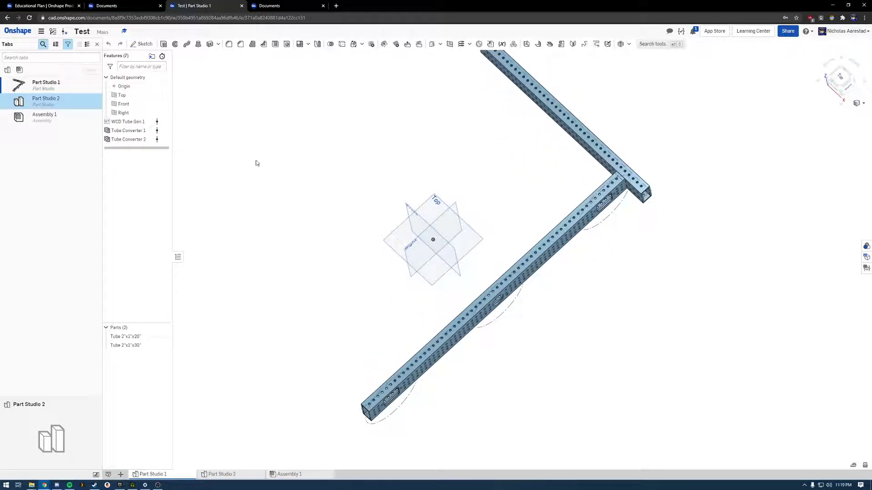
{"action": "left_click", "coordinate": [629, 44]}
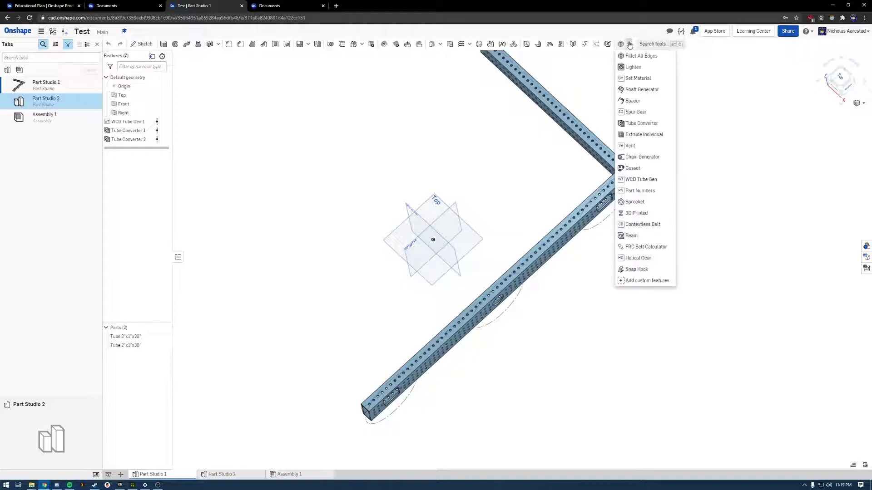
Start adding a custom feature and browse the FeatureScript samples collection
{"action": "left_click", "coordinate": [637, 282]}
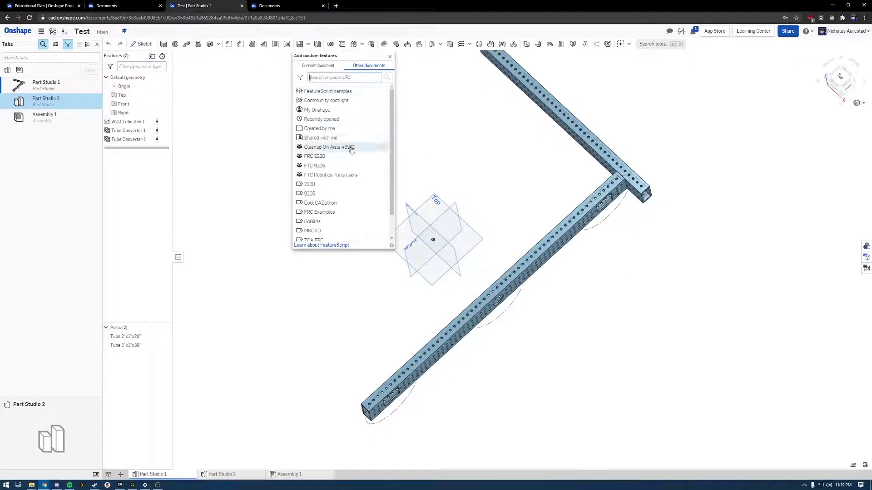
{"action": "left_click", "coordinate": [315, 93]}
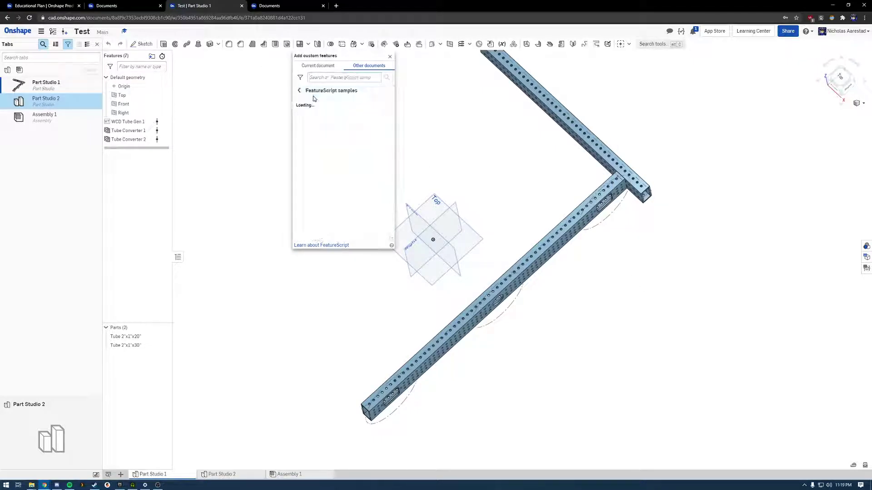
{"action": "scroll", "coordinate": [364, 107], "scroll_direction": "down", "scroll_amount": 10}
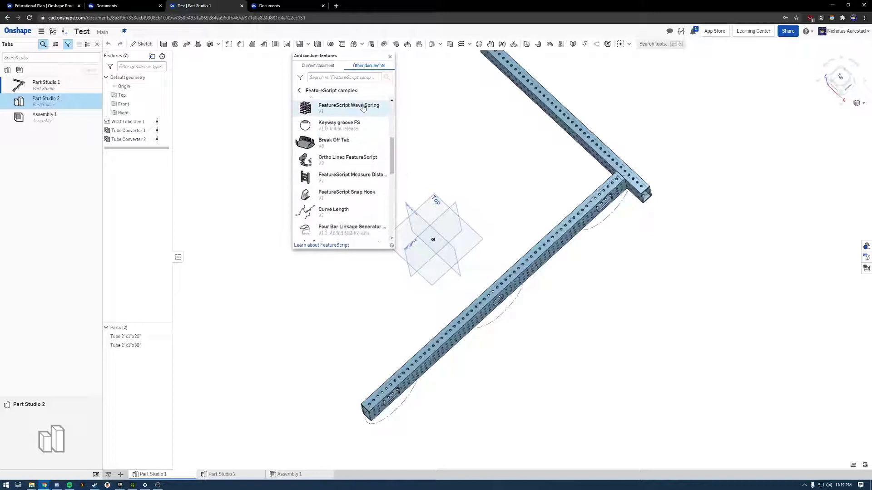
{"action": "left_click", "coordinate": [300, 90]}
Browse the Community spotlight collection, then close the add custom features panel
{"action": "left_click", "coordinate": [332, 100]}
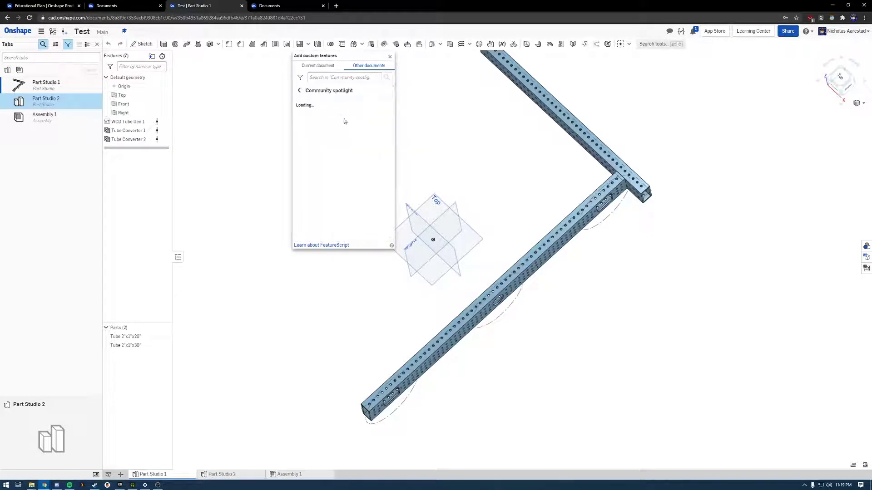
{"action": "scroll", "coordinate": [360, 130], "scroll_direction": "down", "scroll_amount": 2}
{"action": "scroll", "coordinate": [359, 129], "scroll_direction": "up", "scroll_amount": 3}
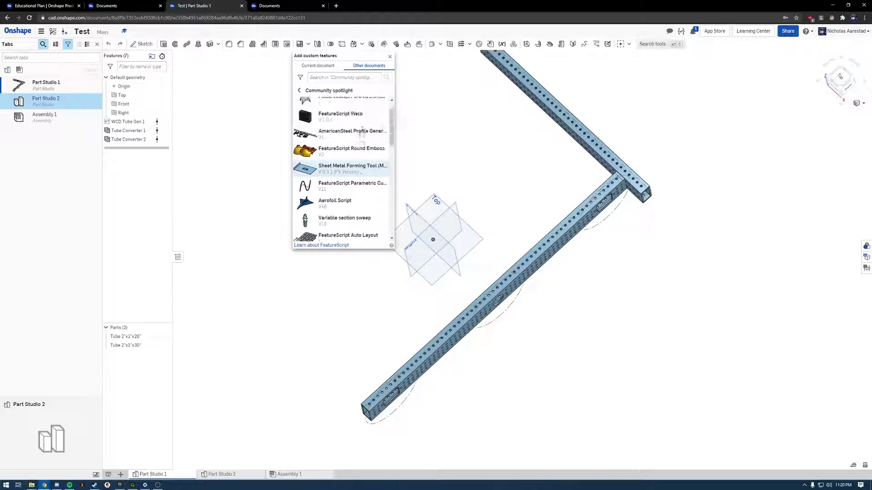
{"action": "scroll", "coordinate": [345, 128], "scroll_direction": "down", "scroll_amount": 10}
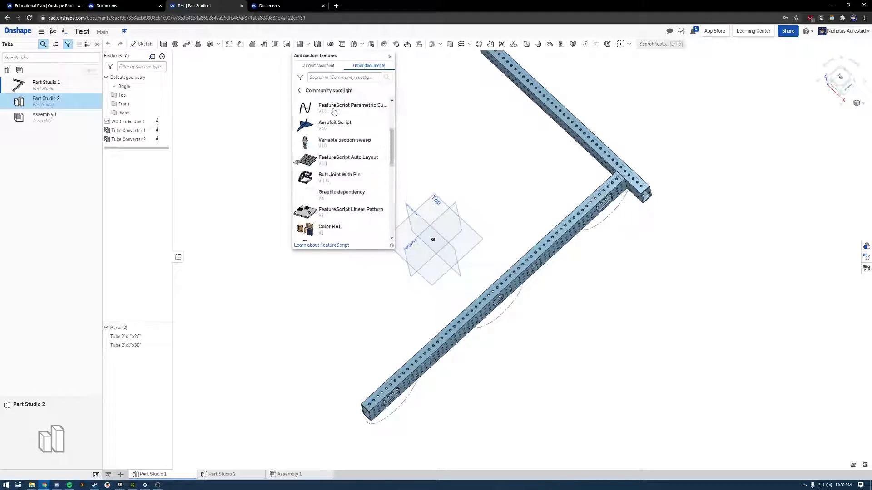
{"action": "left_click", "coordinate": [301, 91]}
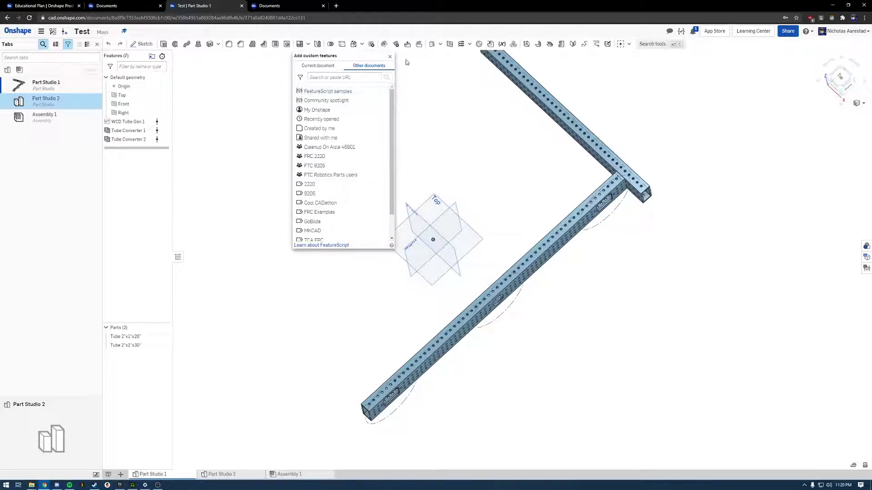
{"action": "left_click", "coordinate": [390, 58]}
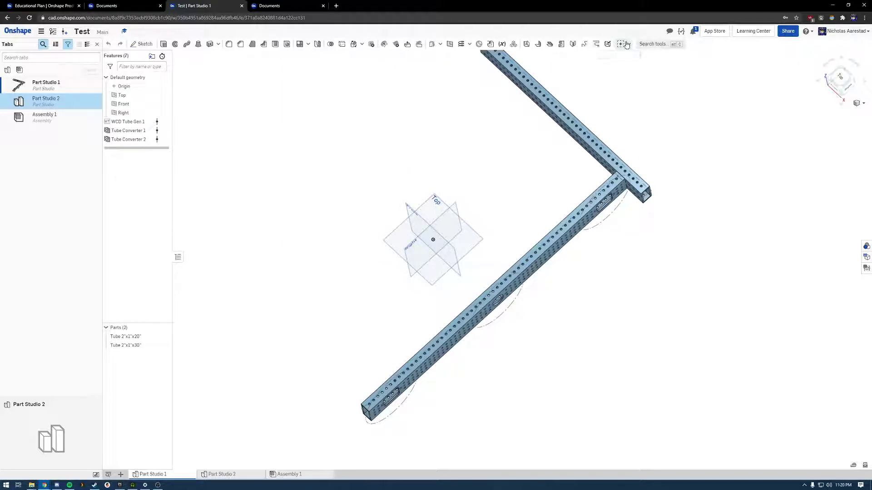
Open the linked Featurescripts document that defines the Fillet All Edges custom feature
{"action": "left_click", "coordinate": [627, 44]}
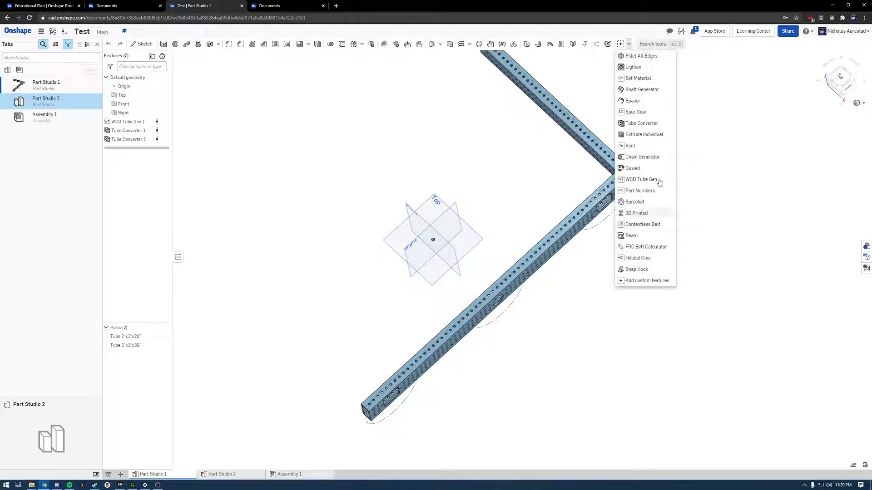
{"action": "right_click", "coordinate": [638, 60]}
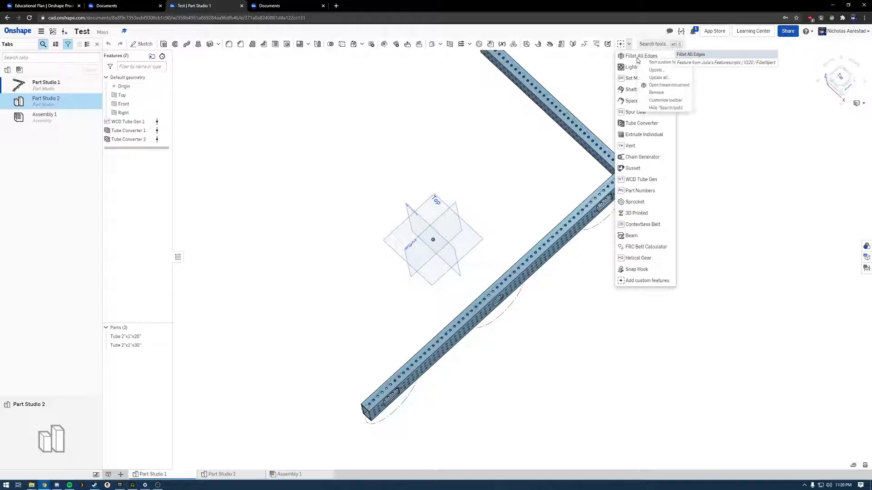
{"action": "left_click", "coordinate": [673, 88]}
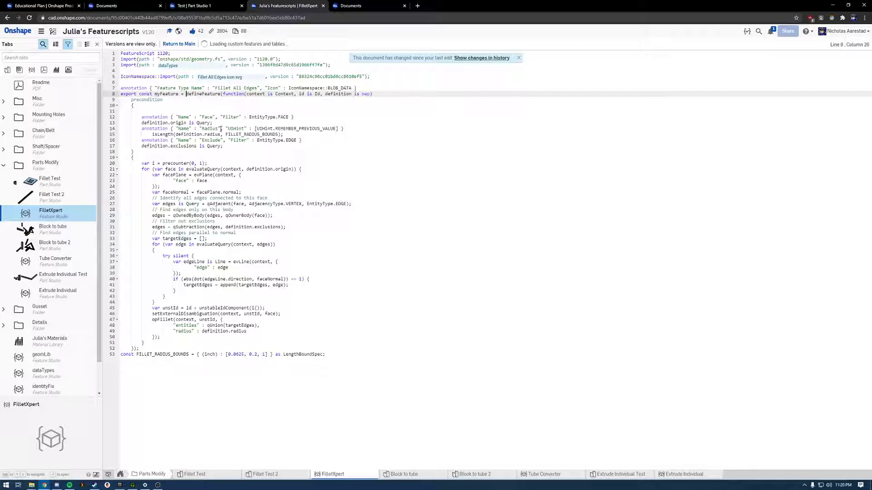
Collapse Parts Modify, expand Shaft/Spacer and Gusset, and filter the tab list to Feature Studios
{"action": "left_click", "coordinate": [3, 166]}
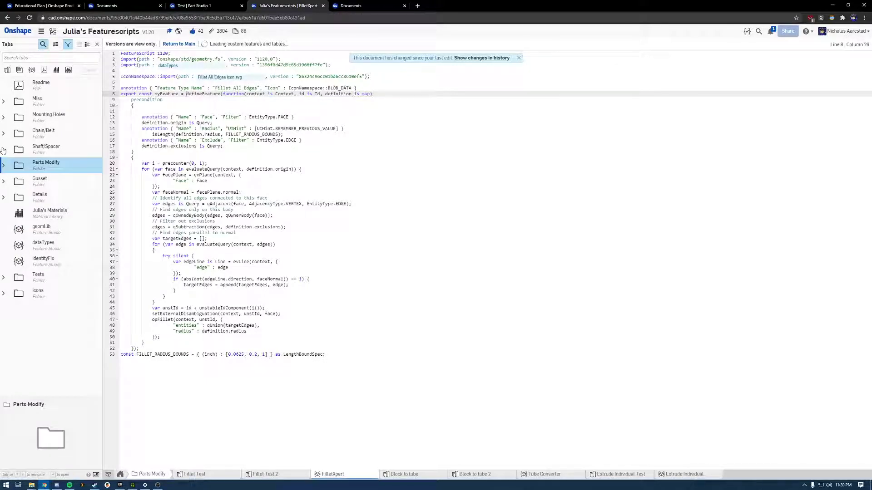
{"action": "left_click", "coordinate": [3, 150]}
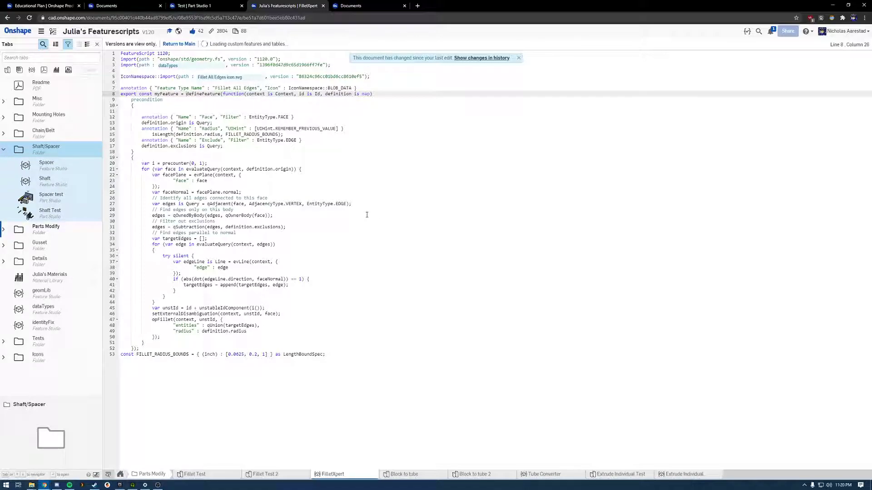
{"action": "left_click", "coordinate": [4, 247]}
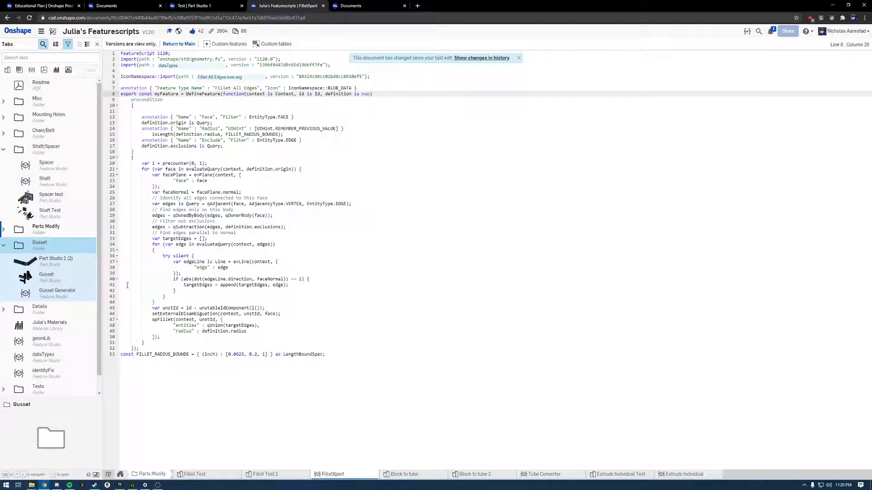
{"action": "left_click", "coordinate": [323, 286]}
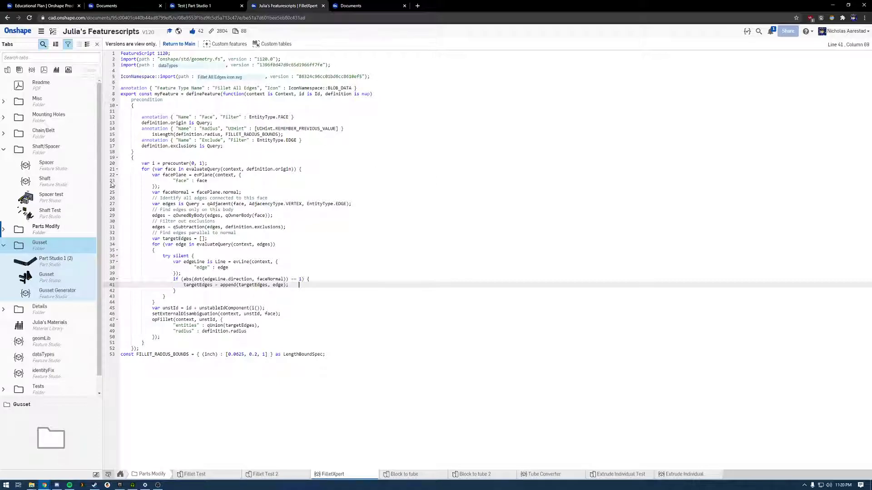
{"action": "left_click", "coordinate": [47, 179]}
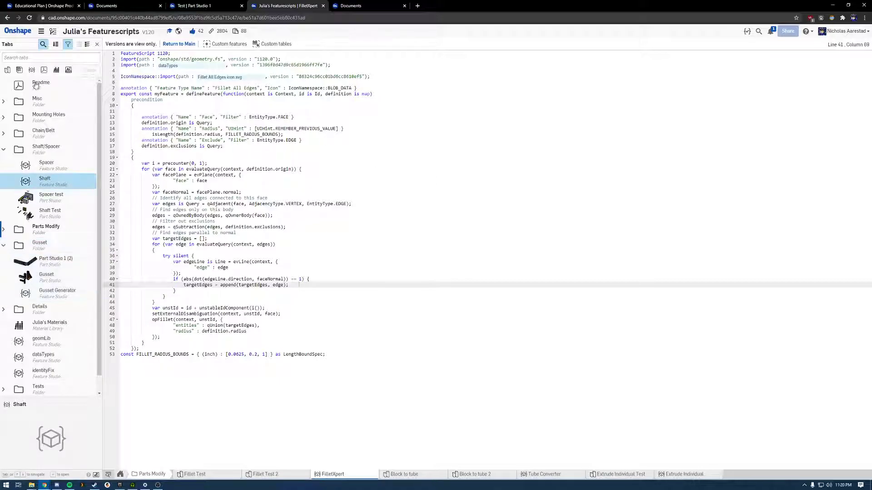
{"action": "left_click", "coordinate": [31, 71]}
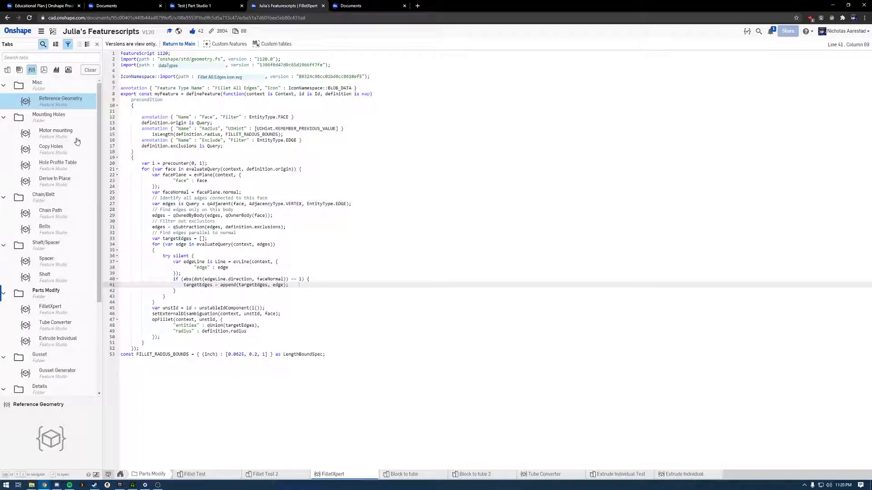
{"action": "scroll", "coordinate": [68, 154], "scroll_direction": "down", "scroll_amount": 3}
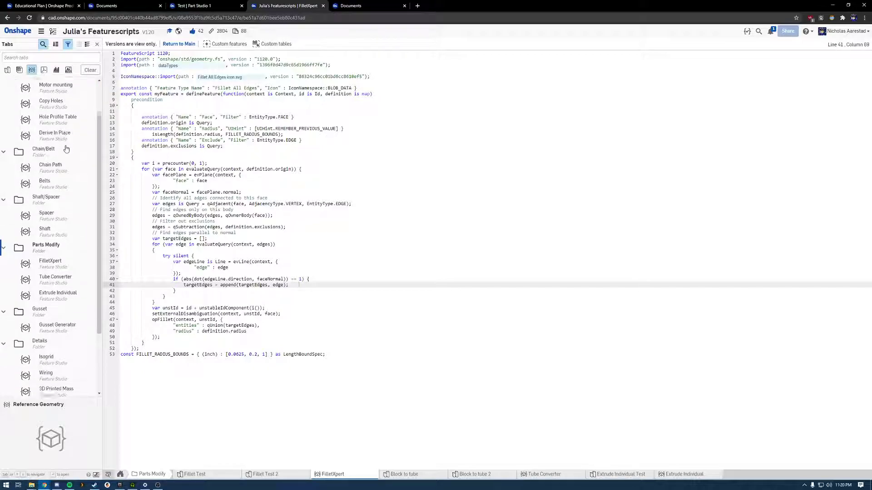
{"action": "scroll", "coordinate": [72, 163], "scroll_direction": "down", "scroll_amount": 2}
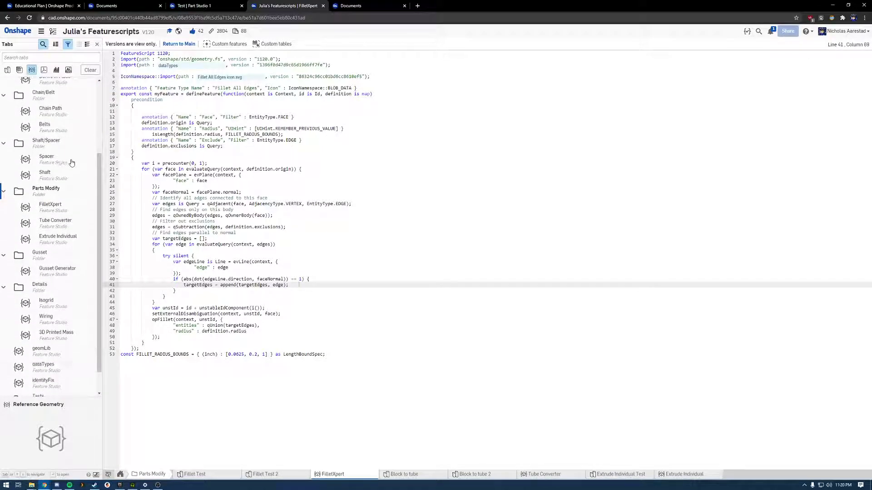
{"action": "scroll", "coordinate": [73, 182], "scroll_direction": "down", "scroll_amount": 1}
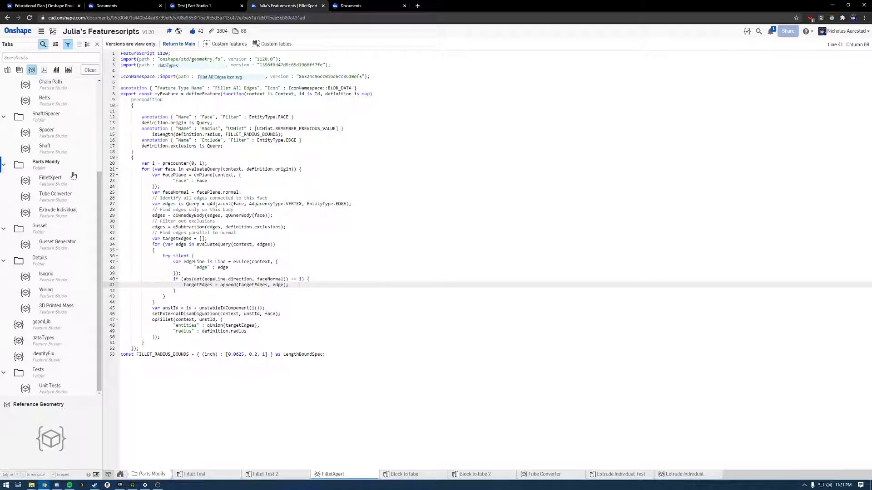
{"action": "scroll", "coordinate": [58, 211], "scroll_direction": "up", "scroll_amount": 3}
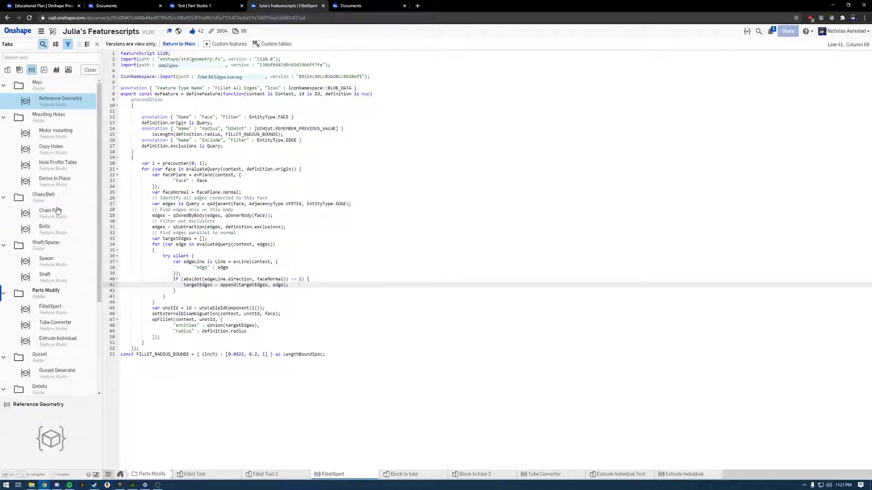
{"action": "scroll", "coordinate": [57, 211], "scroll_direction": "down", "scroll_amount": 3}
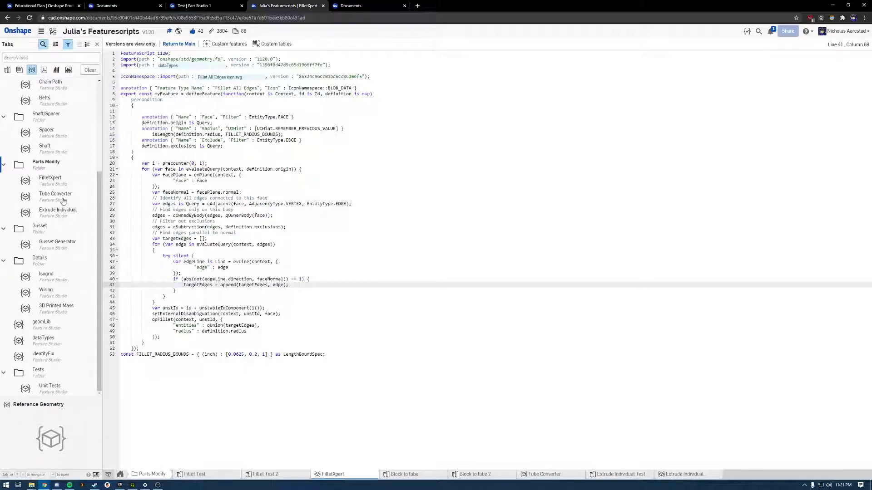
{"action": "left_click", "coordinate": [67, 198]}
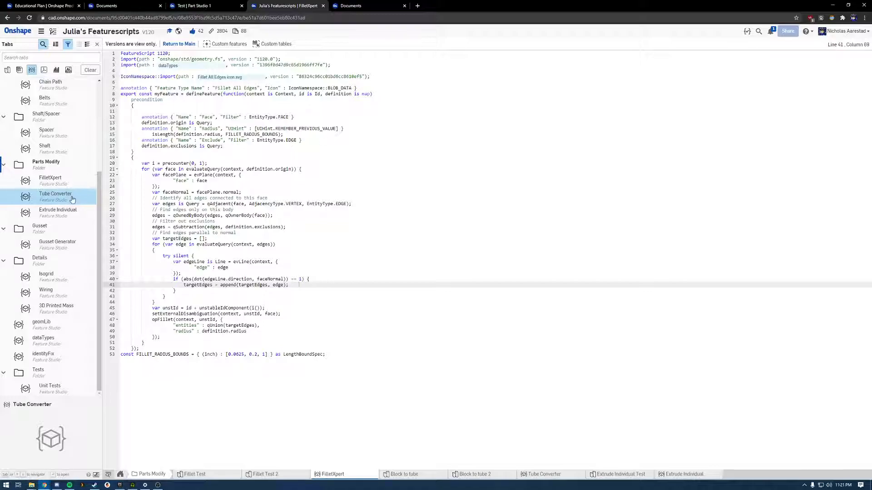
Dismiss the Tube Converter menu and scroll the add custom features list from 3D Printed Mass to Wiring
{"action": "right_click", "coordinate": [73, 199]}
{"action": "key", "text": "Escape"}
{"action": "left_click", "coordinate": [223, 44]}
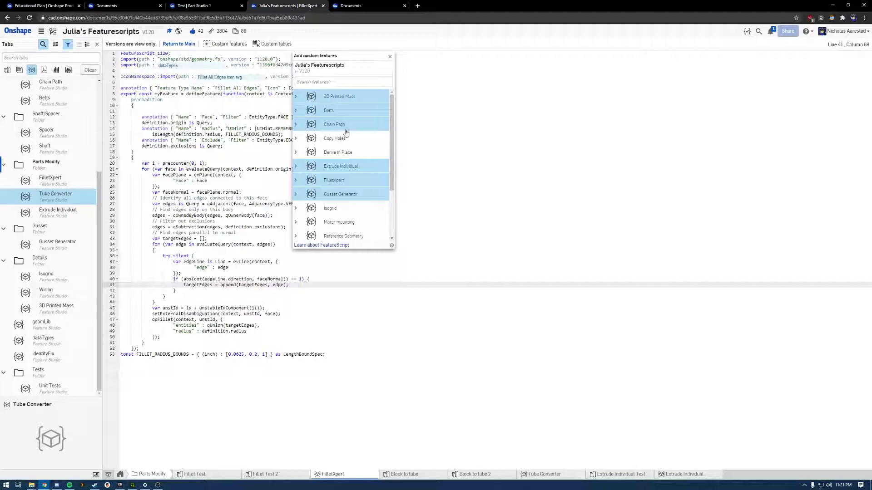
{"action": "scroll", "coordinate": [345, 150], "scroll_direction": "down", "scroll_amount": 3}
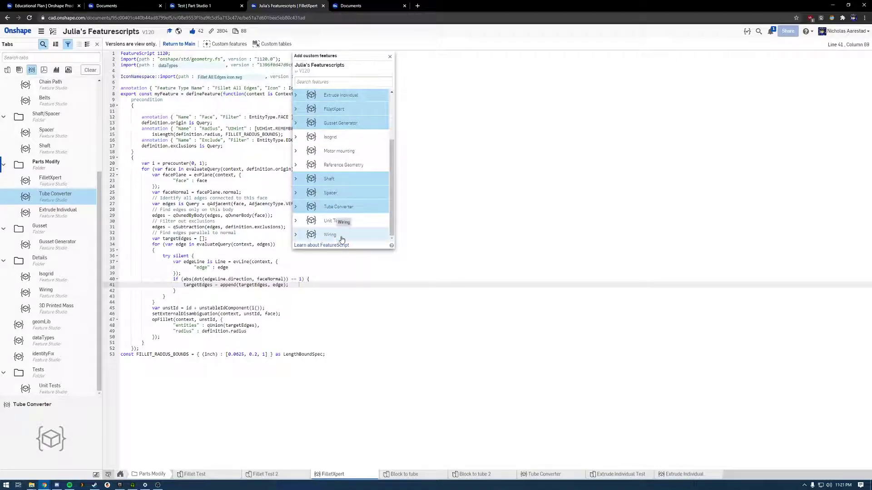
{"action": "scroll", "coordinate": [336, 199], "scroll_direction": "up", "scroll_amount": 2}
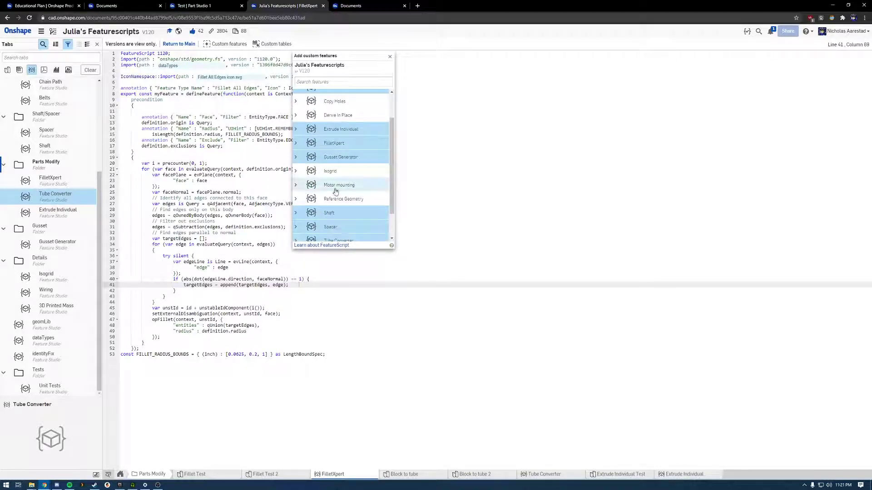
{"action": "scroll", "coordinate": [345, 200], "scroll_direction": "up", "scroll_amount": 2}
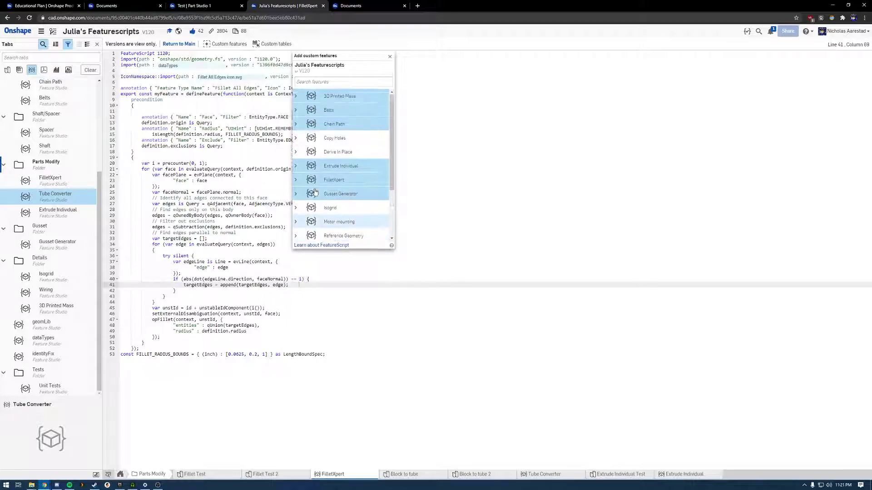
{"action": "scroll", "coordinate": [346, 211], "scroll_direction": "down", "scroll_amount": 3}
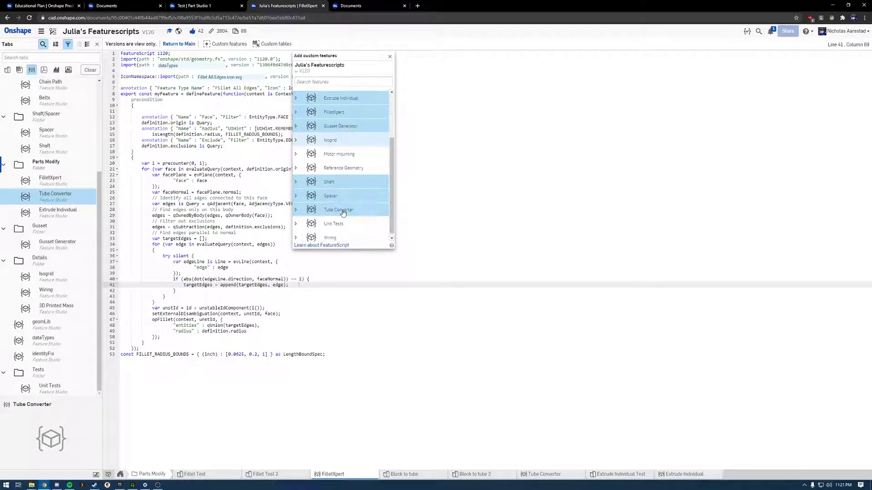
{"action": "scroll", "coordinate": [353, 199], "scroll_direction": "up", "scroll_amount": 3}
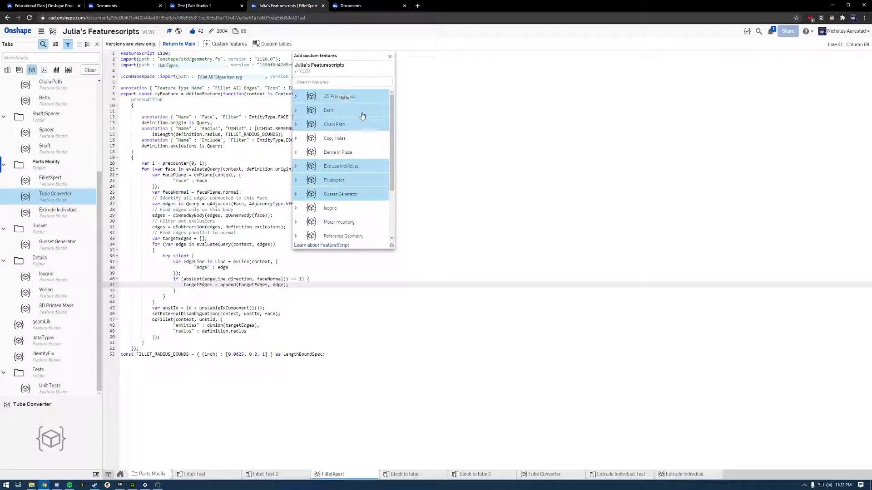
Close the custom features list and move between tabs back to the Test Part Studio
{"action": "left_click", "coordinate": [391, 56]}
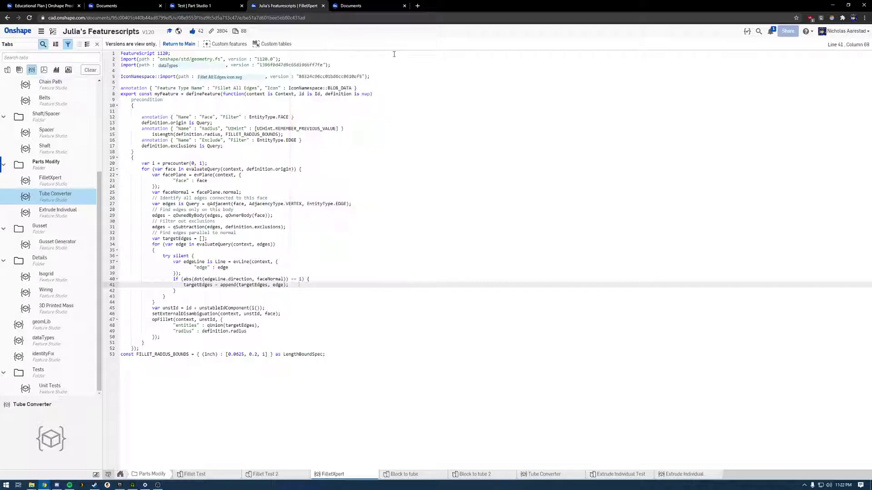
{"action": "left_click", "coordinate": [356, 6]}
{"action": "left_click", "coordinate": [281, 6]}
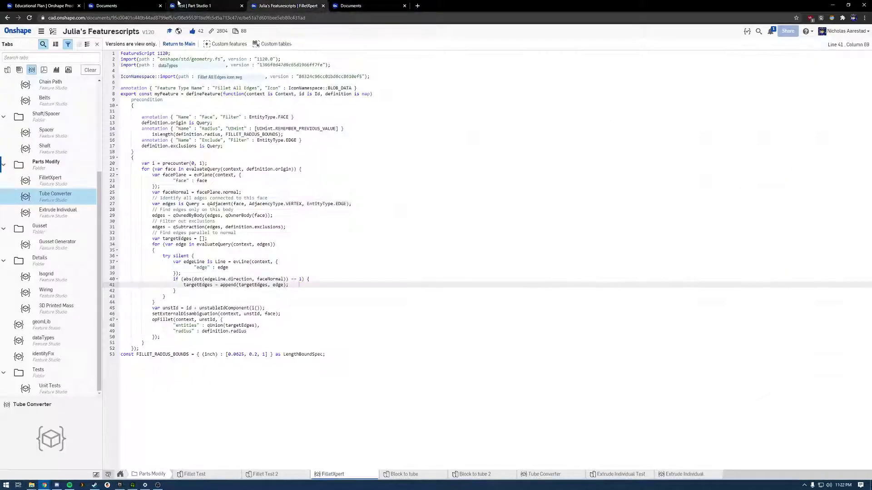
{"action": "left_click", "coordinate": [194, 5]}
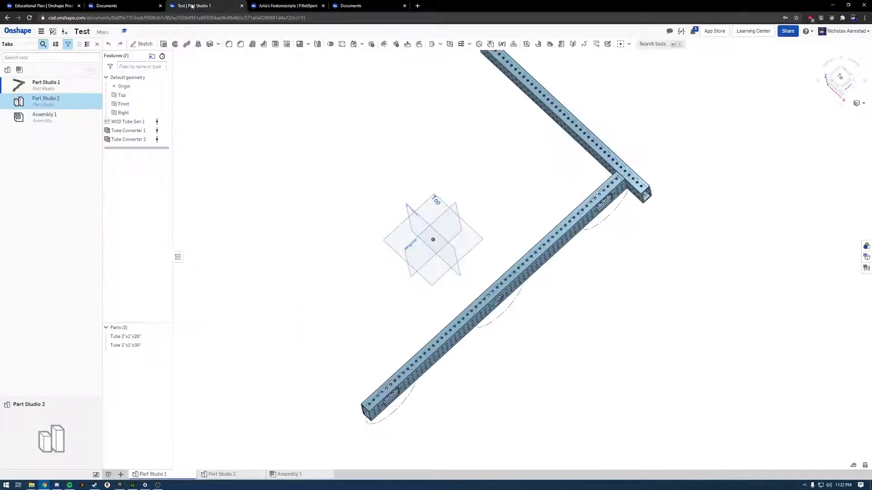
Open the Lighten custom feature's linked FeatureScript document from the custom features list
{"action": "left_click", "coordinate": [628, 44]}
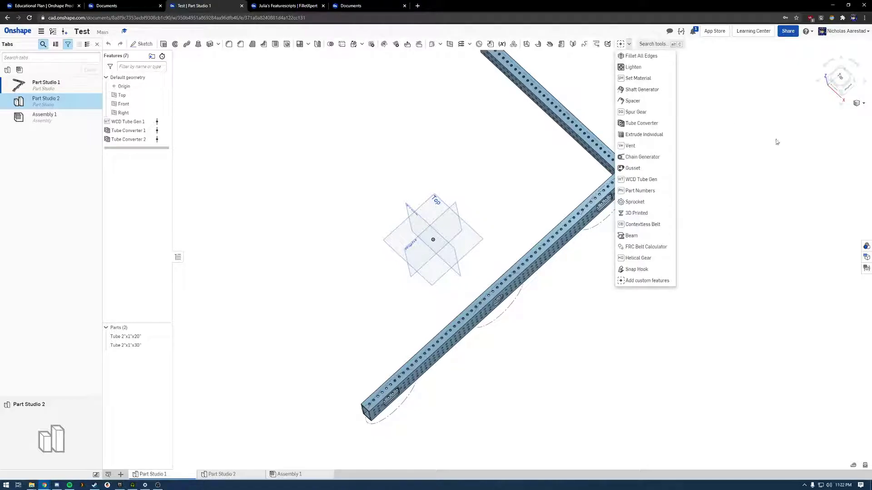
{"action": "right_click", "coordinate": [642, 67]}
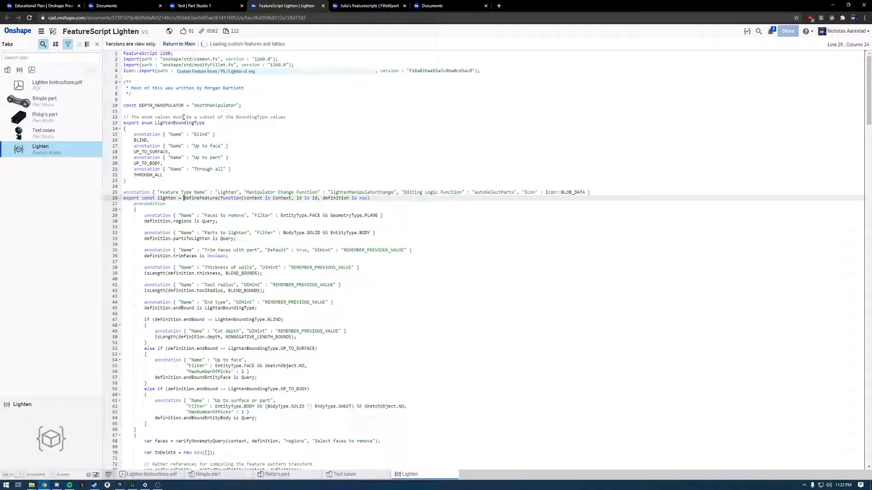
{"action": "left_click", "coordinate": [48, 103]}
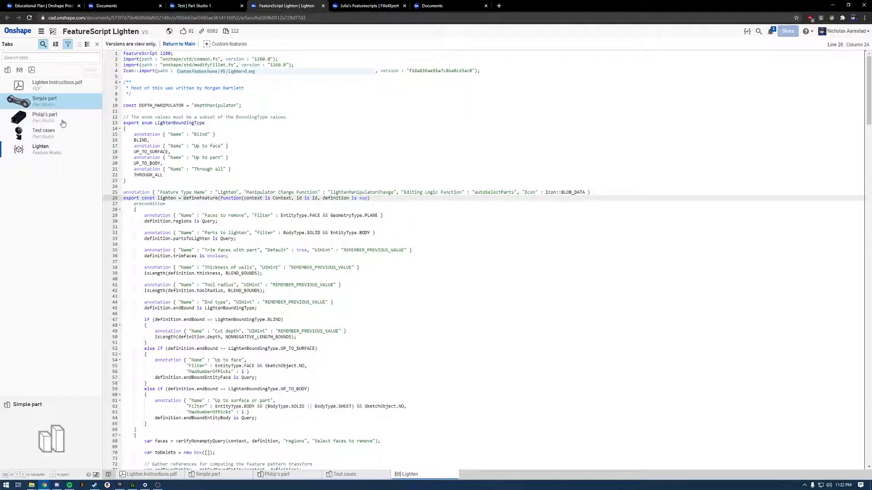
{"action": "left_click", "coordinate": [61, 122]}
{"action": "double_click", "coordinate": [69, 107]}
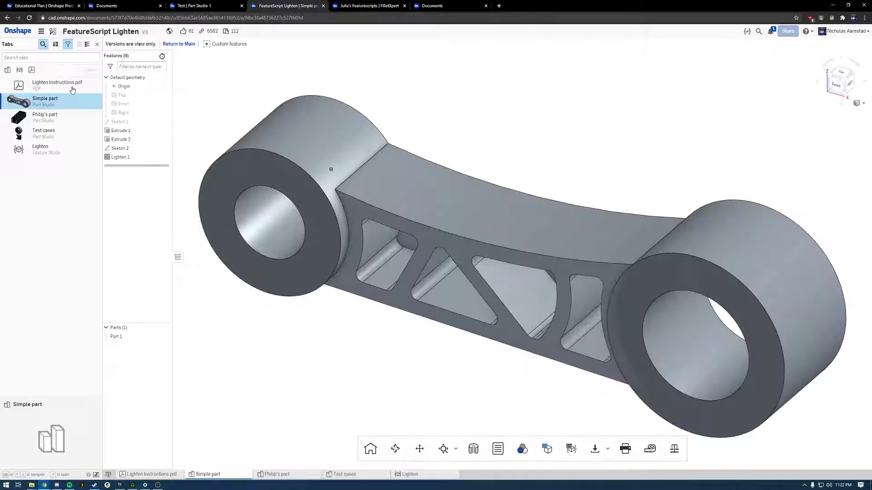
{"action": "double_click", "coordinate": [72, 89]}
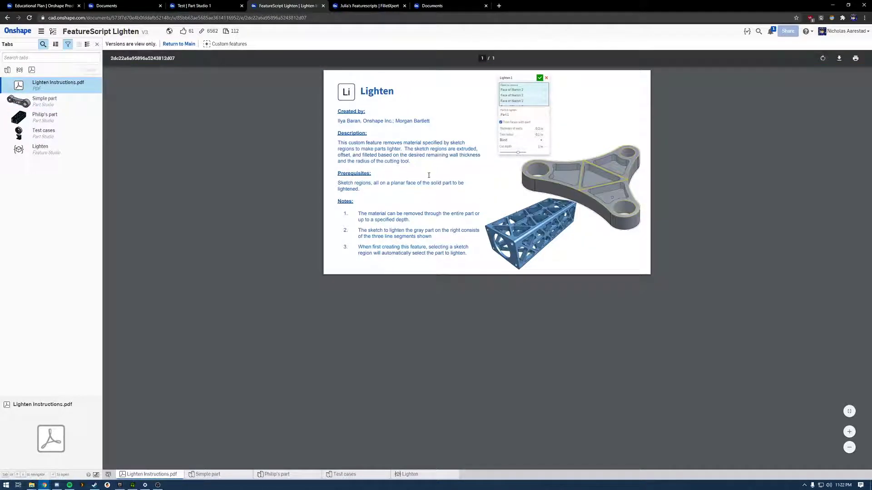
{"action": "double_click", "coordinate": [57, 102]}
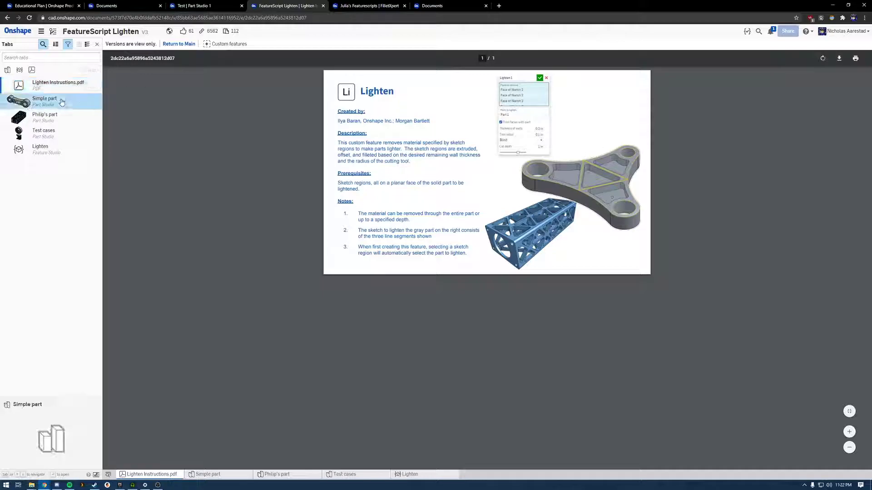
{"action": "right_click_drag", "start_coordinate": [353, 209], "coordinate": [281, 218]}
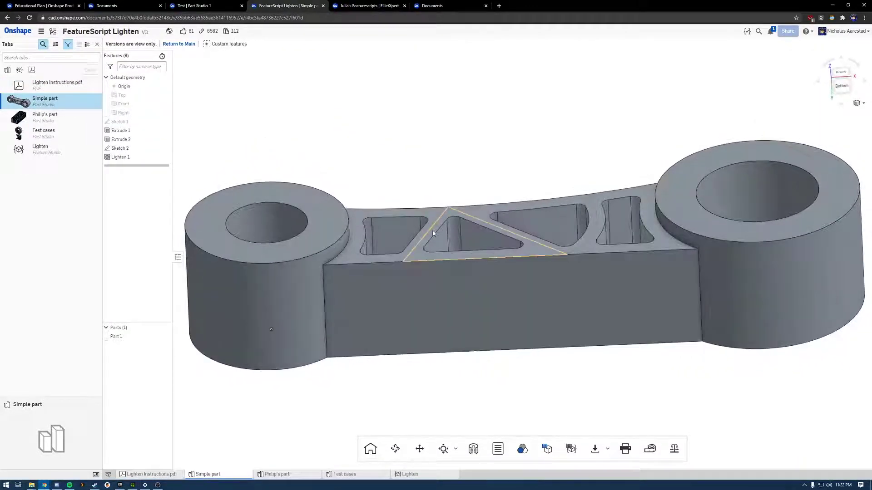
{"action": "scroll", "coordinate": [436, 227], "scroll_direction": "up", "scroll_amount": 5}
{"action": "scroll", "coordinate": [442, 287], "scroll_direction": "up", "scroll_amount": 3}
{"action": "right_click_drag", "start_coordinate": [442, 287], "coordinate": [497, 265]}
{"action": "key", "text": "shift+1"}
{"action": "scroll", "coordinate": [481, 227], "scroll_direction": "up", "scroll_amount": 5}
{"action": "scroll", "coordinate": [463, 200], "scroll_direction": "down", "scroll_amount": 3}
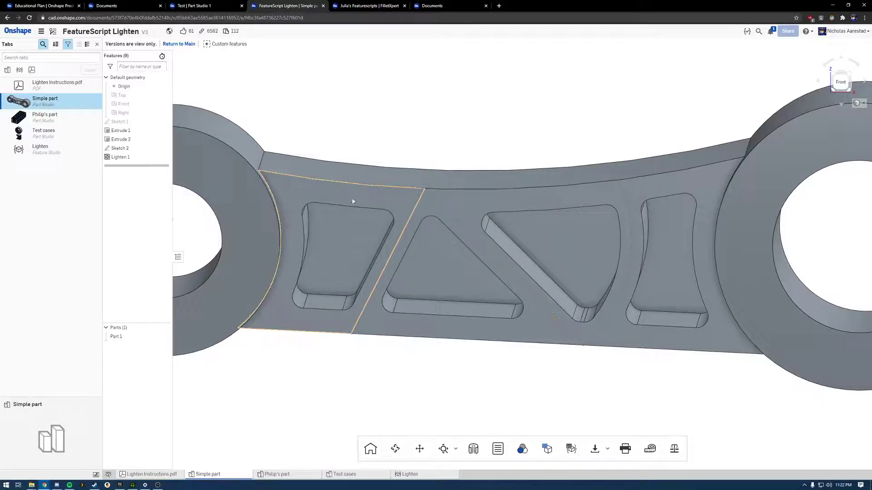
{"action": "right_click_drag", "start_coordinate": [353, 198], "coordinate": [318, 236]}
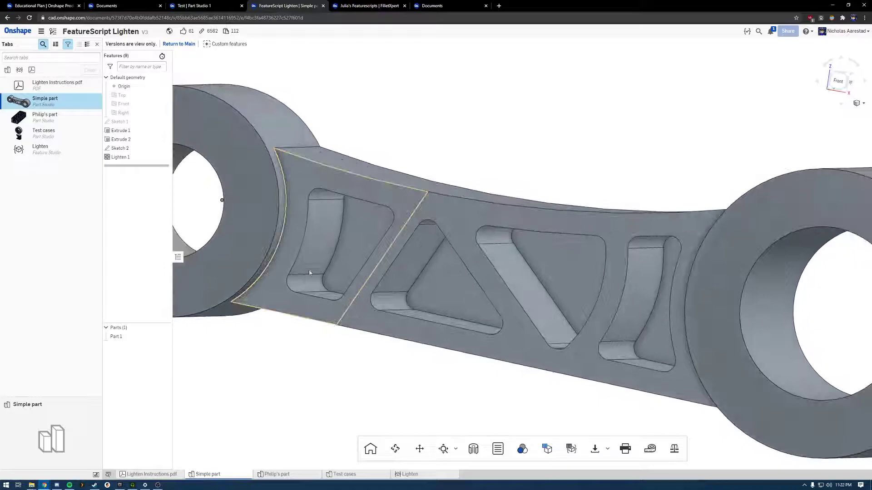
{"action": "scroll", "coordinate": [272, 277], "scroll_direction": "up", "scroll_amount": 4}
{"action": "scroll", "coordinate": [268, 282], "scroll_direction": "down", "scroll_amount": 3}
{"action": "right_click_drag", "start_coordinate": [268, 280], "coordinate": [300, 184]}
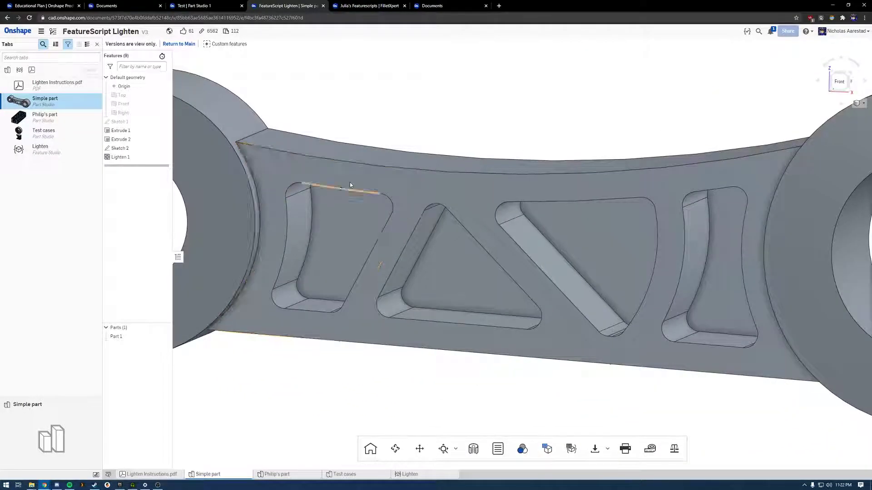
{"action": "scroll", "coordinate": [350, 185], "scroll_direction": "down", "scroll_amount": 5}
{"action": "right_click_drag", "start_coordinate": [453, 156], "coordinate": [399, 181]}
{"action": "scroll", "coordinate": [438, 179], "scroll_direction": "down", "scroll_amount": 4}
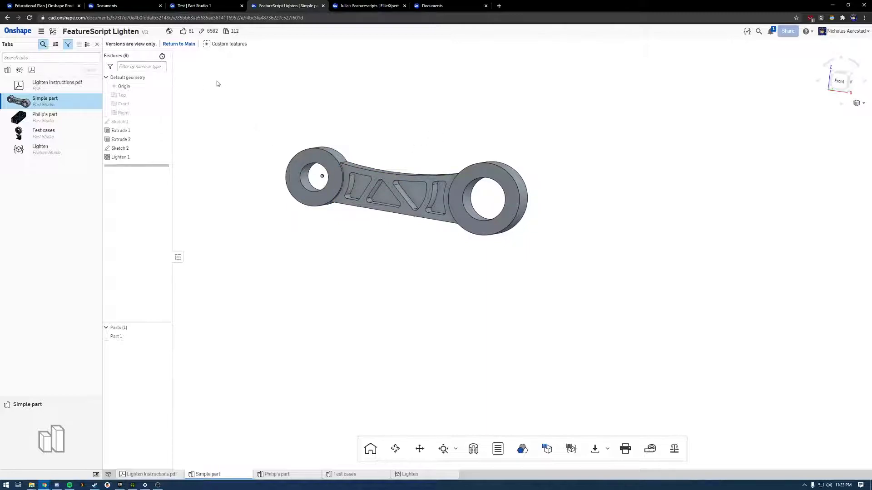
In Test, add a Part Numbers feature on both tubes with Set Part Name unchecked
{"action": "left_click", "coordinate": [194, 6]}
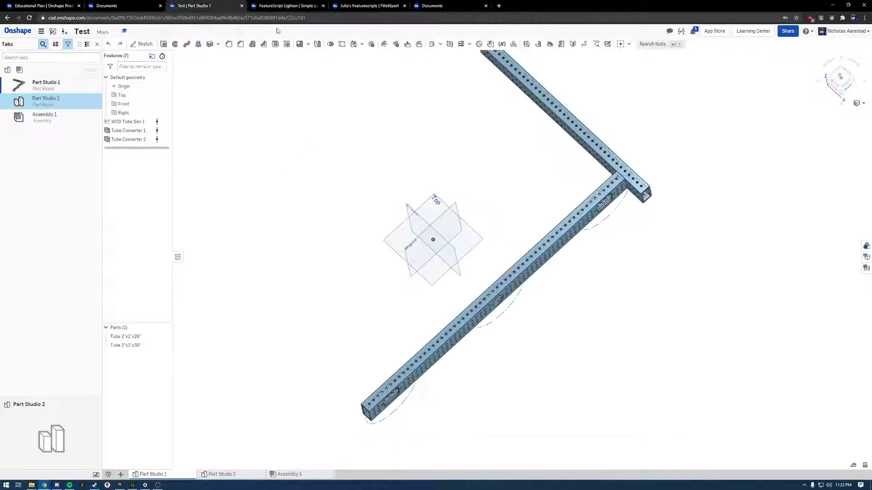
{"action": "left_click", "coordinate": [622, 45]}
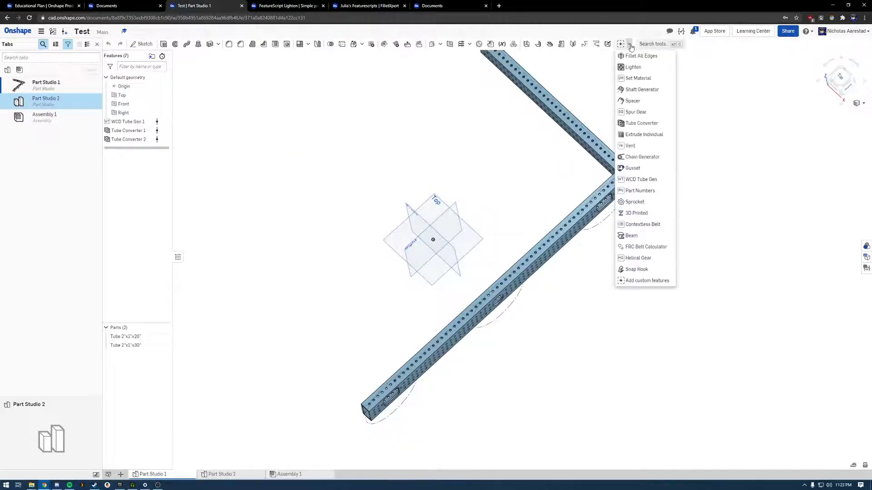
{"action": "left_click", "coordinate": [648, 191]}
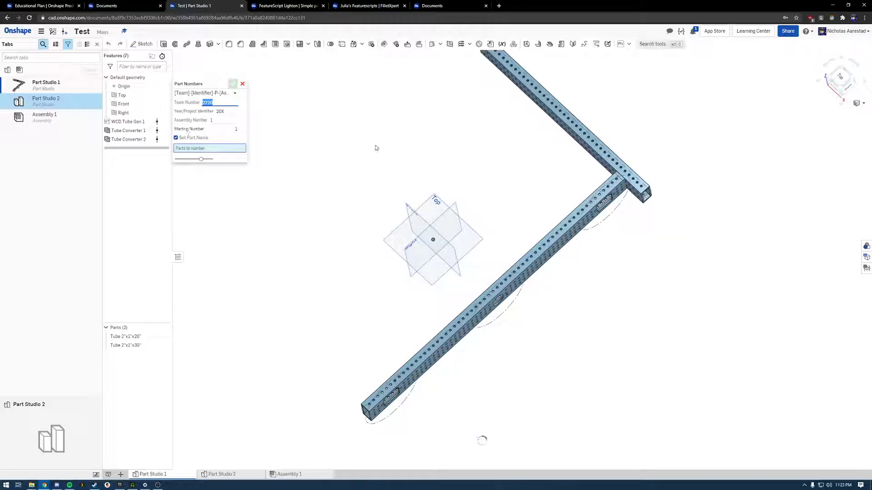
{"action": "right_click_drag", "start_coordinate": [352, 192], "coordinate": [337, 177]}
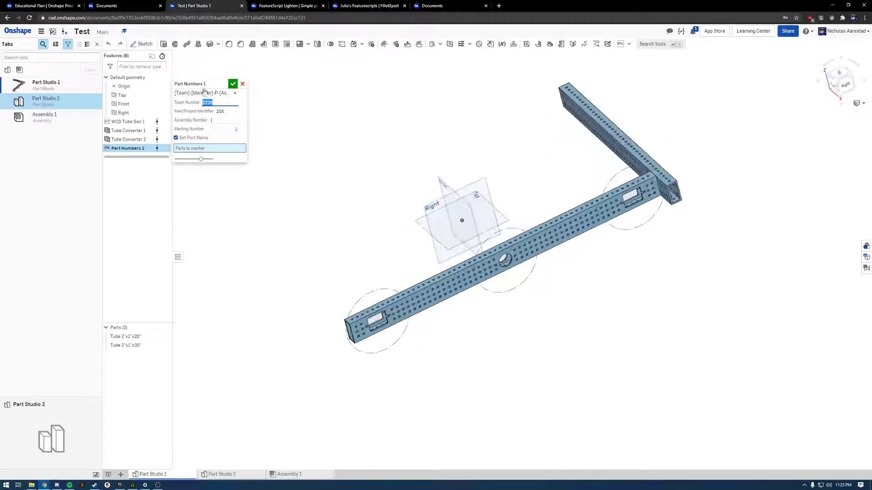
{"action": "left_click", "coordinate": [193, 148]}
{"action": "left_click", "coordinate": [632, 196]}
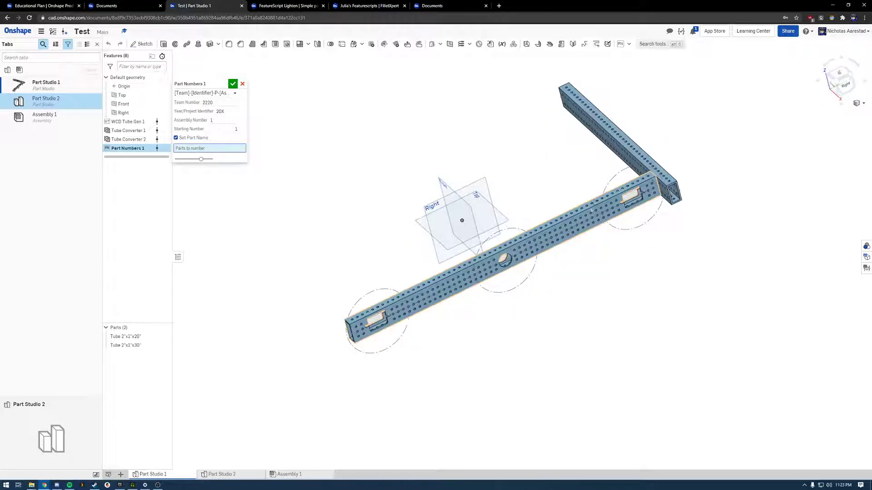
{"action": "left_click", "coordinate": [630, 152]}
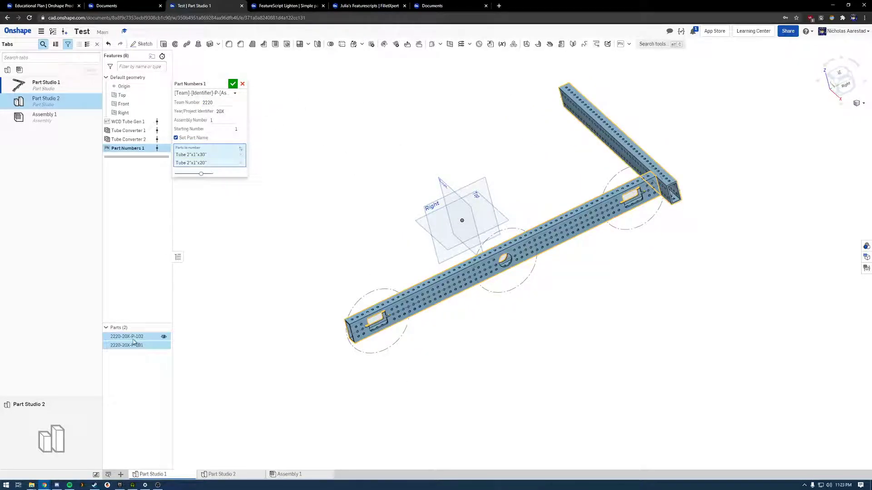
{"action": "left_click", "coordinate": [177, 138]}
{"action": "left_click", "coordinate": [233, 84]}
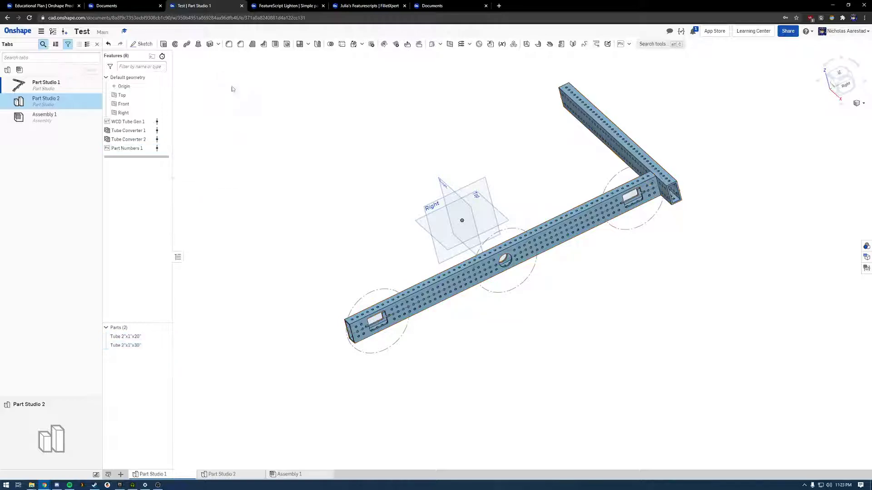
{"action": "right_click", "coordinate": [145, 337]}
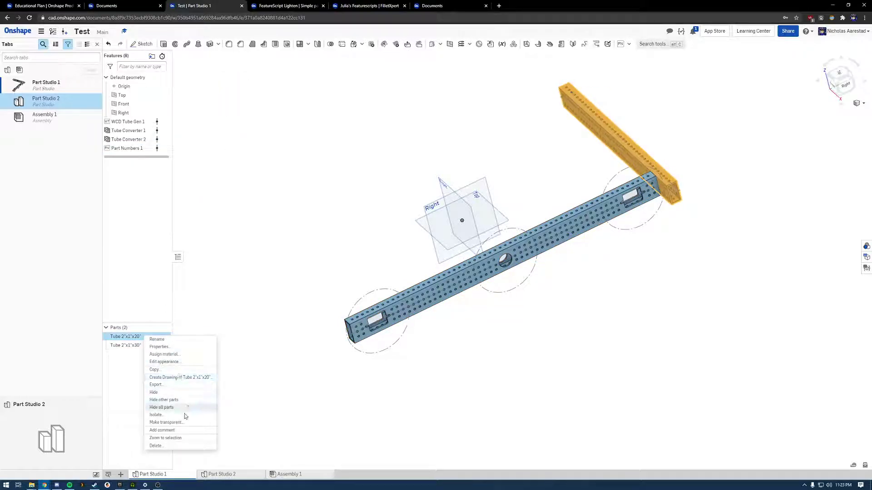
{"action": "left_click", "coordinate": [159, 347]}
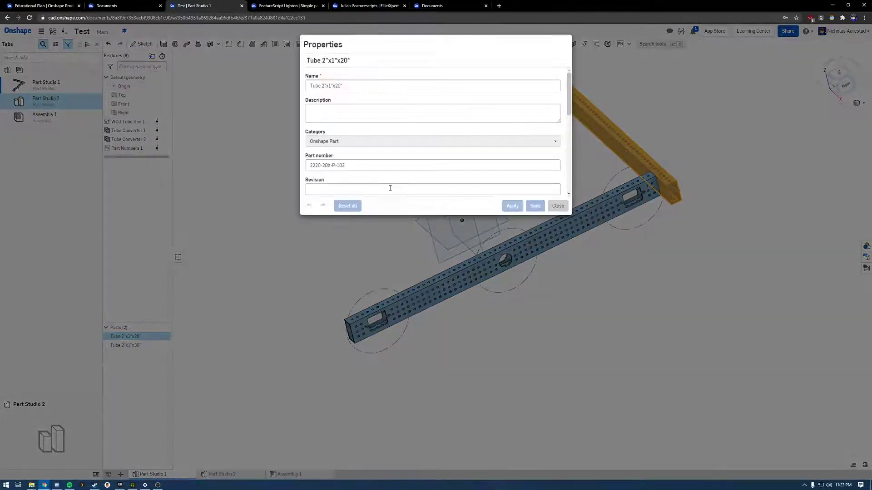
{"action": "left_click", "coordinate": [333, 165]}
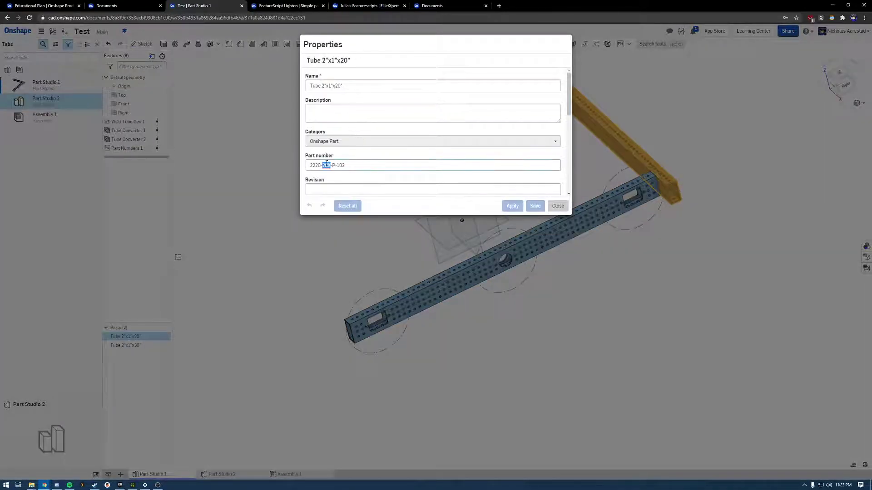
{"action": "key", "text": "ctrl+a"}
{"action": "left_click", "coordinate": [558, 206]}
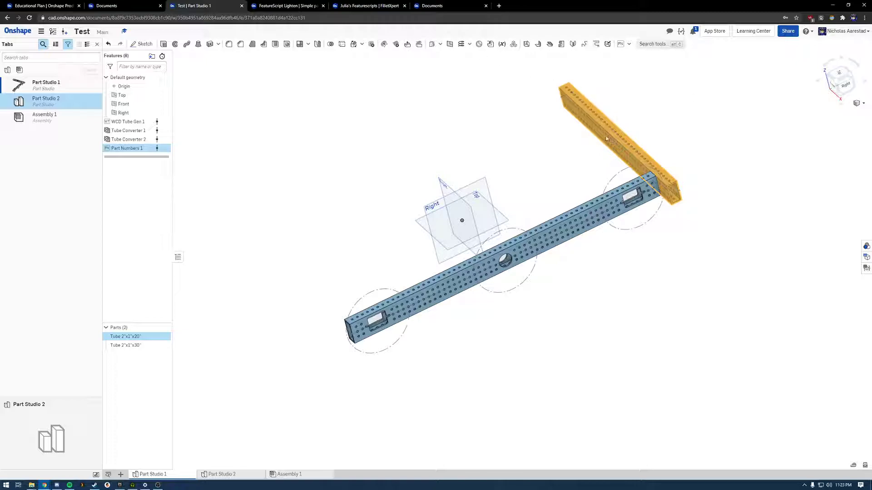
{"action": "right_click_drag", "start_coordinate": [477, 136], "coordinate": [565, 108]}
{"action": "scroll", "coordinate": [537, 164], "scroll_direction": "up", "scroll_amount": 3}
{"action": "scroll", "coordinate": [537, 163], "scroll_direction": "down", "scroll_amount": 3}
{"action": "left_click", "coordinate": [564, 107]}
{"action": "left_click", "coordinate": [629, 44]}
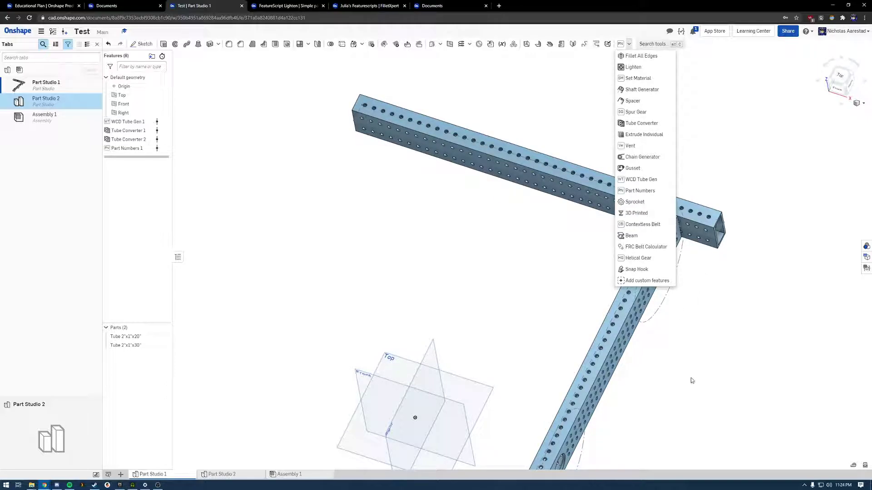
{"action": "left_click", "coordinate": [457, 263]}
{"action": "scroll", "coordinate": [461, 273], "scroll_direction": "down", "scroll_amount": 3}
{"action": "right_click_drag", "start_coordinate": [461, 272], "coordinate": [378, 171]}
{"action": "scroll", "coordinate": [483, 244], "scroll_direction": "up", "scroll_amount": 5}
{"action": "scroll", "coordinate": [483, 244], "scroll_direction": "down", "scroll_amount": 5}
{"action": "scroll", "coordinate": [522, 263], "scroll_direction": "down", "scroll_amount": 3}
{"action": "scroll", "coordinate": [440, 208], "scroll_direction": "up", "scroll_amount": 5}
{"action": "right_click_drag", "start_coordinate": [440, 209], "coordinate": [376, 158]}
{"action": "scroll", "coordinate": [376, 157], "scroll_direction": "down", "scroll_amount": 2}
{"action": "scroll", "coordinate": [386, 182], "scroll_direction": "up", "scroll_amount": 3}
{"action": "right_click_drag", "start_coordinate": [399, 220], "coordinate": [413, 255]}
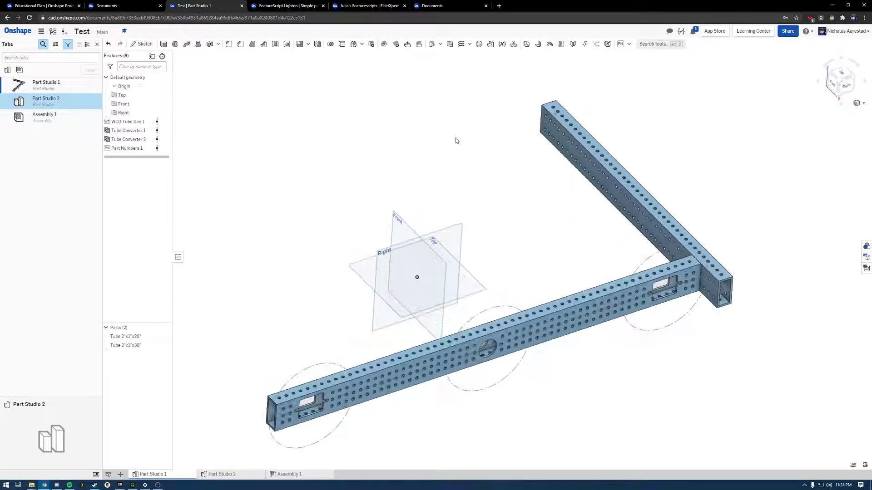
{"action": "scroll", "coordinate": [457, 145], "scroll_direction": "down", "scroll_amount": 2}
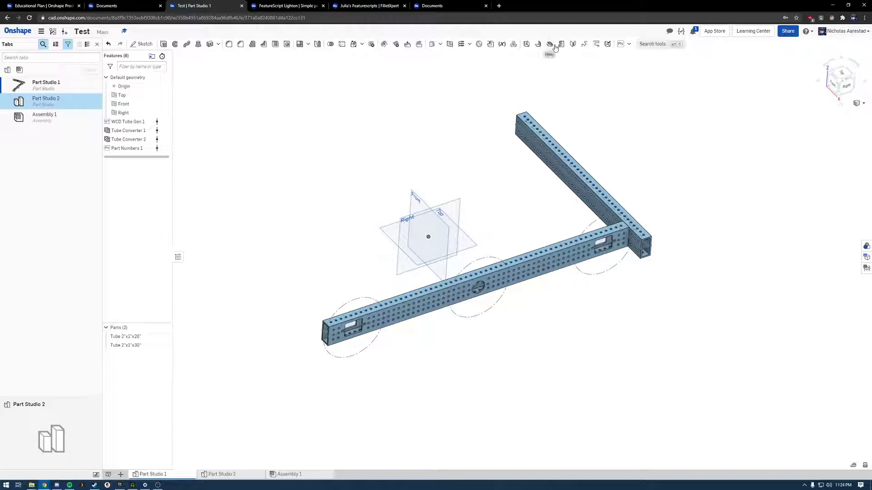
{"action": "left_click", "coordinate": [47, 7]}
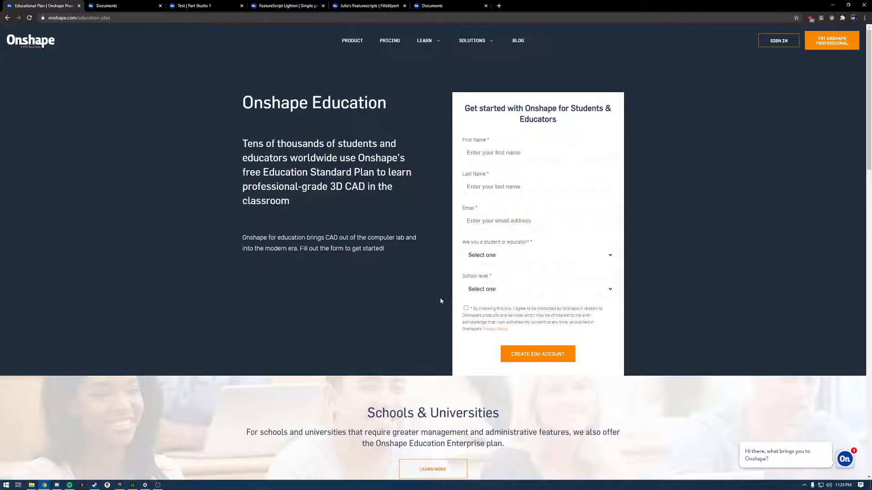
{"action": "left_click", "coordinate": [107, 6]}
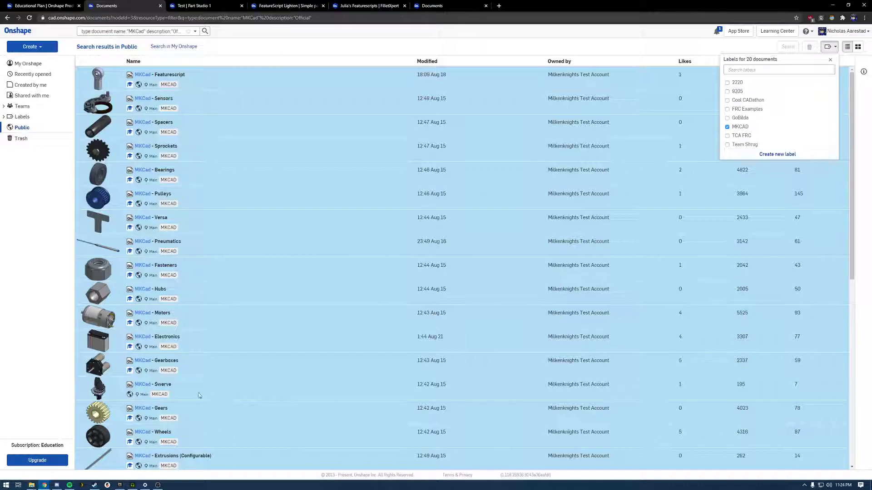
{"action": "scroll", "coordinate": [213, 417], "scroll_direction": "down", "scroll_amount": 6}
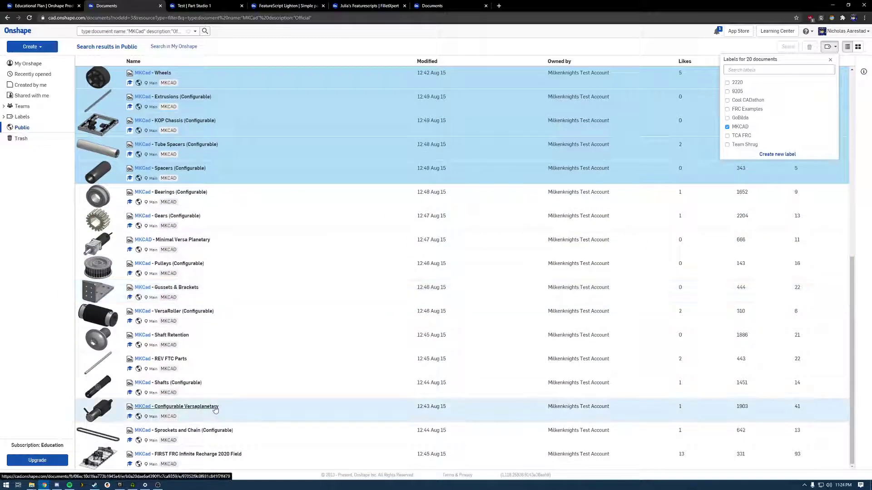
{"action": "scroll", "coordinate": [217, 407], "scroll_direction": "up", "scroll_amount": 4}
{"action": "scroll", "coordinate": [219, 404], "scroll_direction": "up", "scroll_amount": 2}
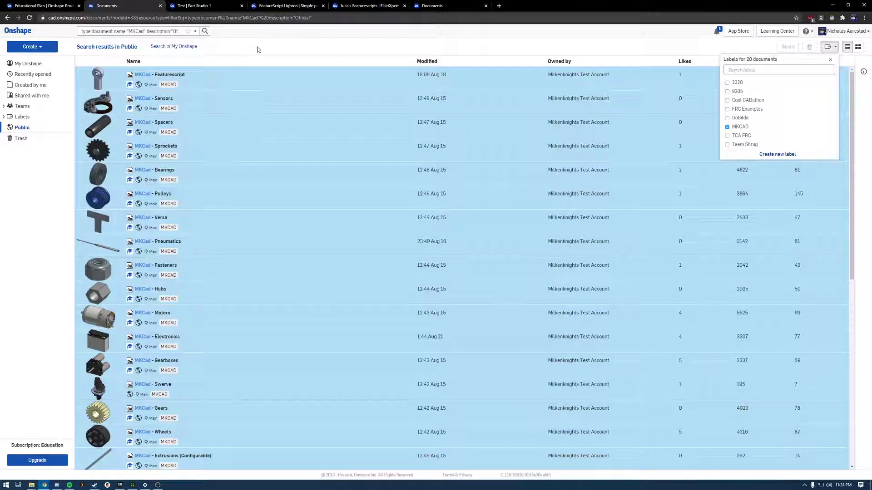
{"action": "left_click", "coordinate": [193, 7]}
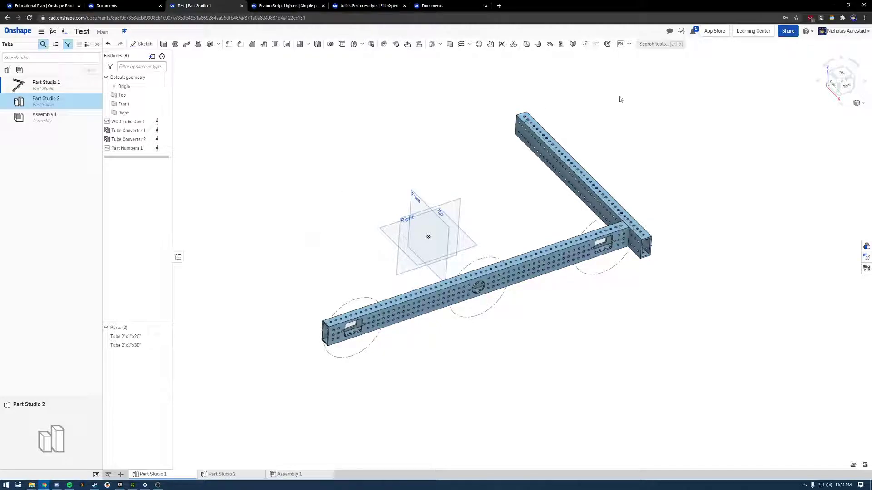
View the account's Teams under My account, then return to the My Onshape documents list
{"action": "left_click", "coordinate": [834, 31]}
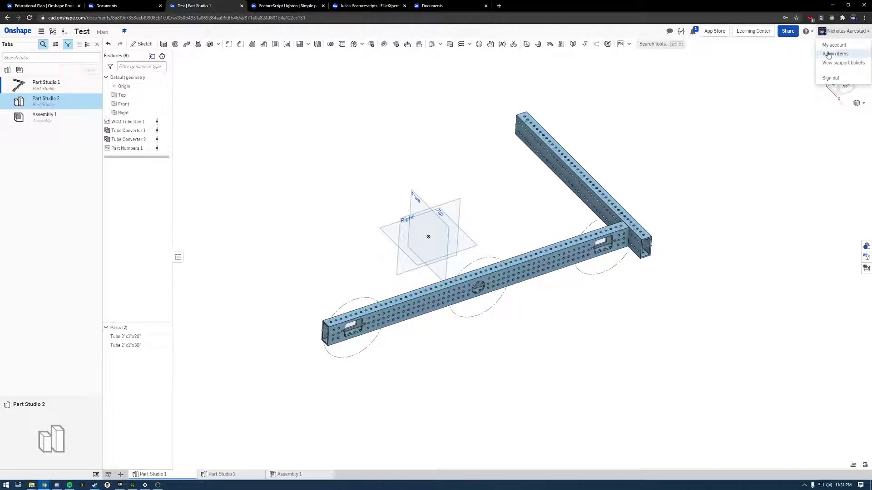
{"action": "left_click", "coordinate": [831, 45]}
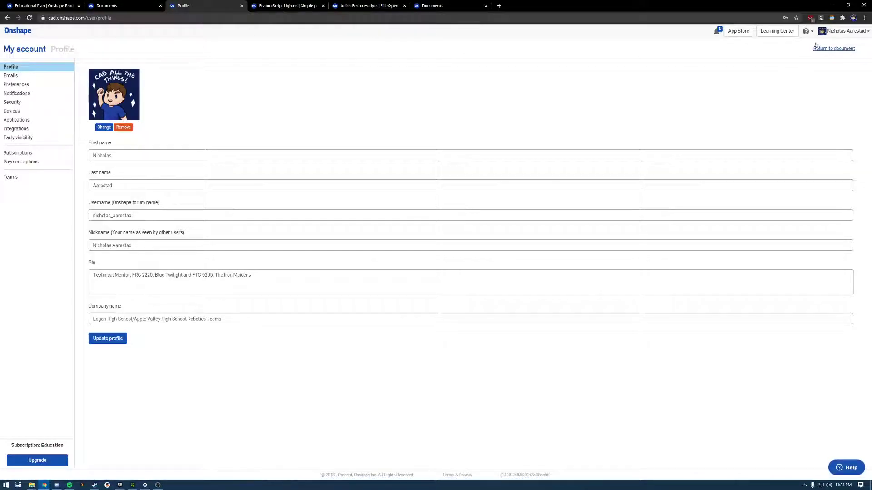
{"action": "left_click", "coordinate": [845, 30]}
{"action": "left_click", "coordinate": [512, 75]}
{"action": "left_click", "coordinate": [6, 177]}
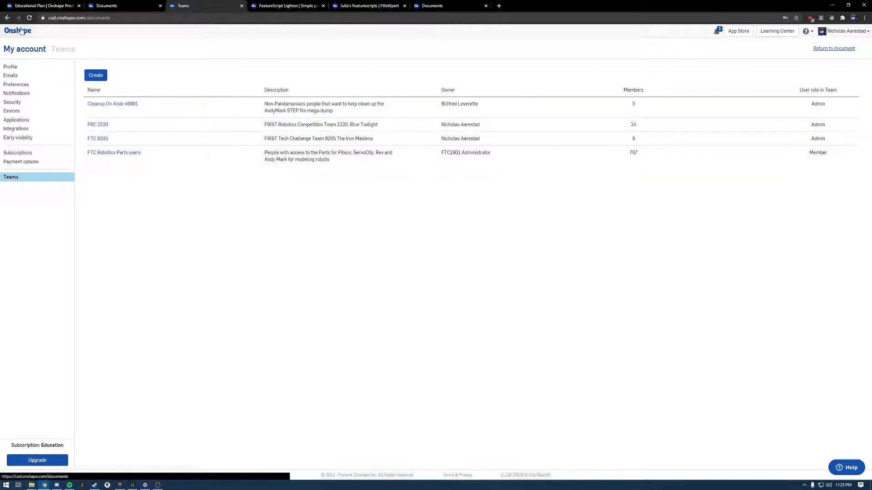
{"action": "left_click", "coordinate": [18, 30]}
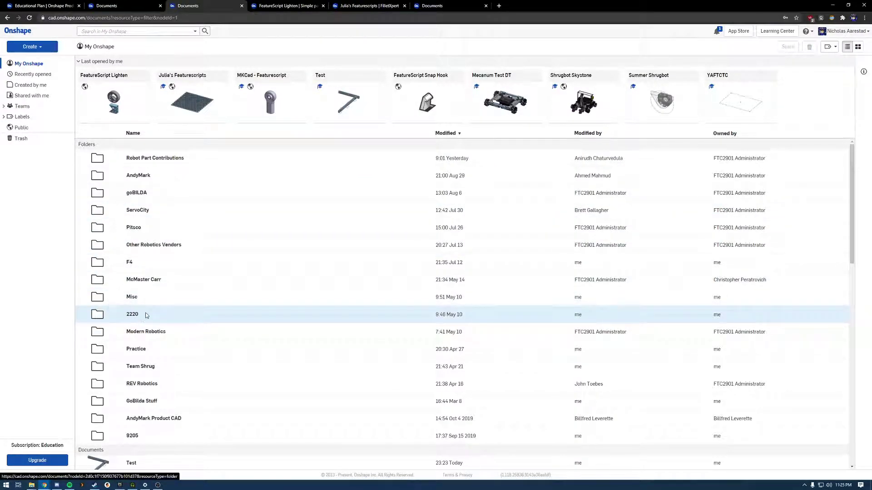
{"action": "left_click", "coordinate": [133, 319]}
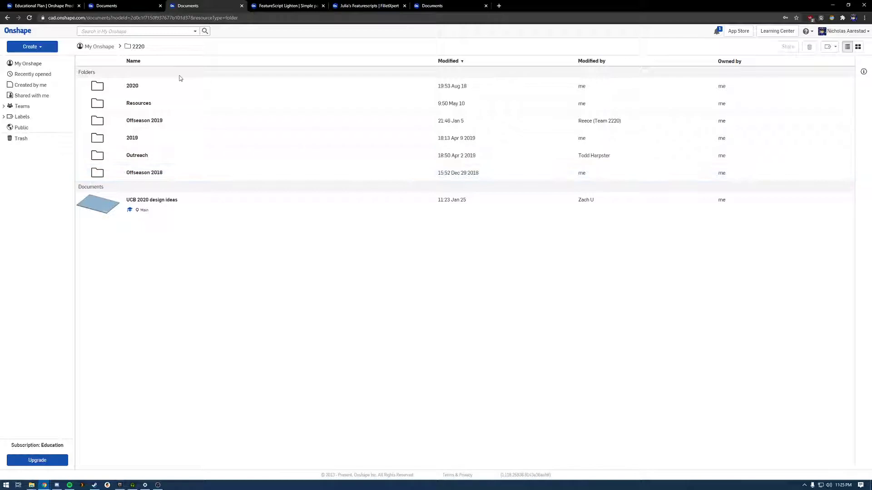
{"action": "right_click", "coordinate": [141, 46]}
{"action": "left_click", "coordinate": [223, 41]}
{"action": "left_click", "coordinate": [106, 48]}
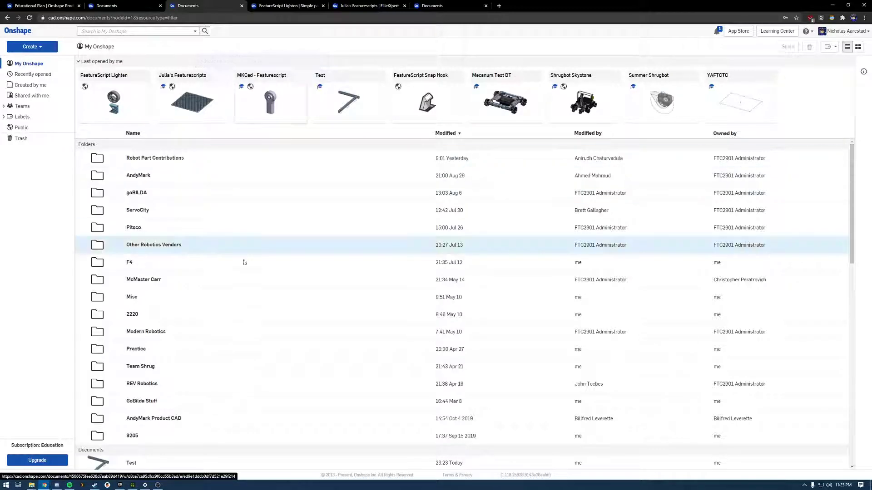